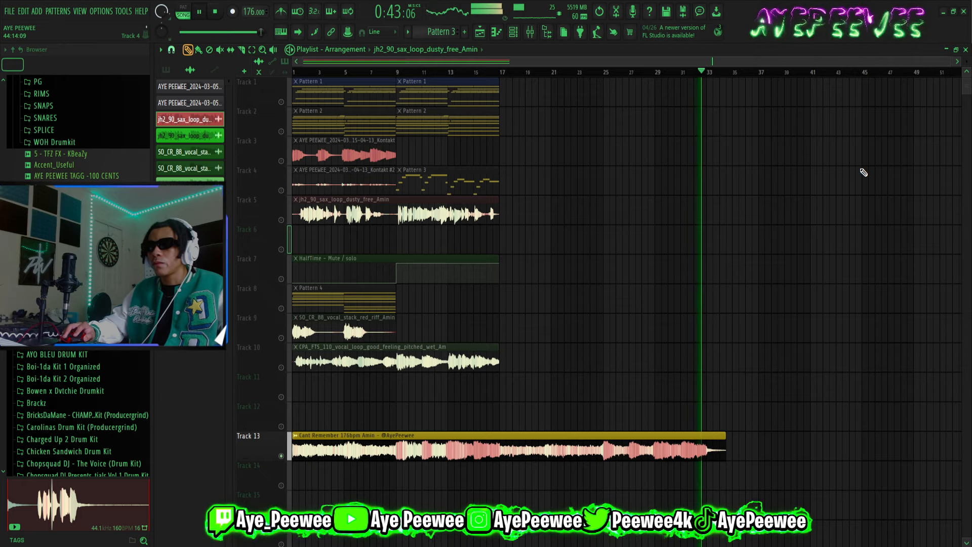
Stop the song, solo Track 1 in the playlist and open its Pattern 1 clip in the piano roll
key(space)
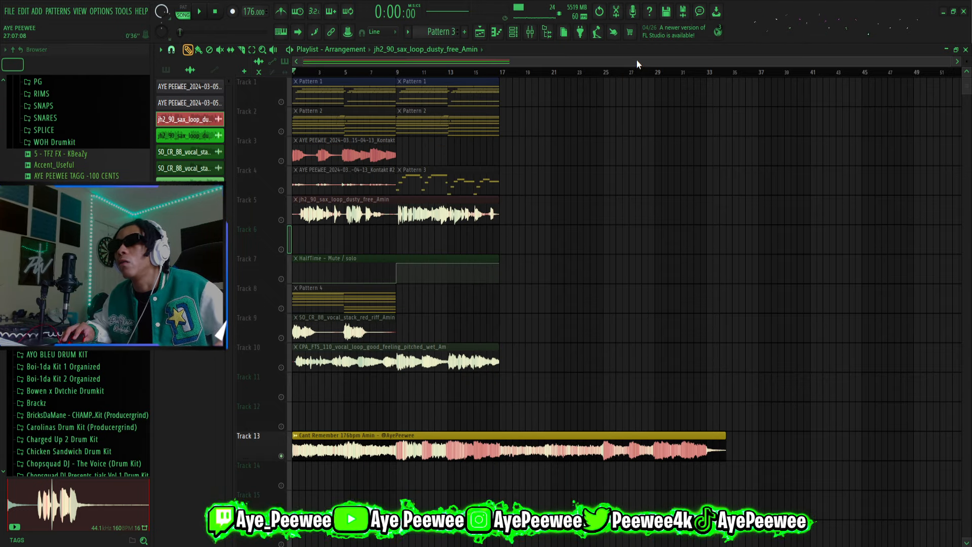
click(282, 102)
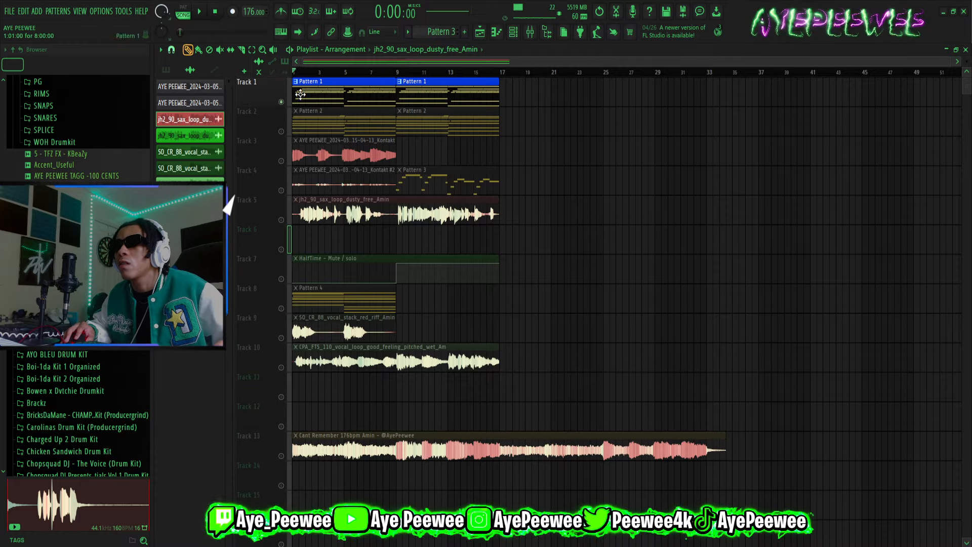
double_click(389, 87)
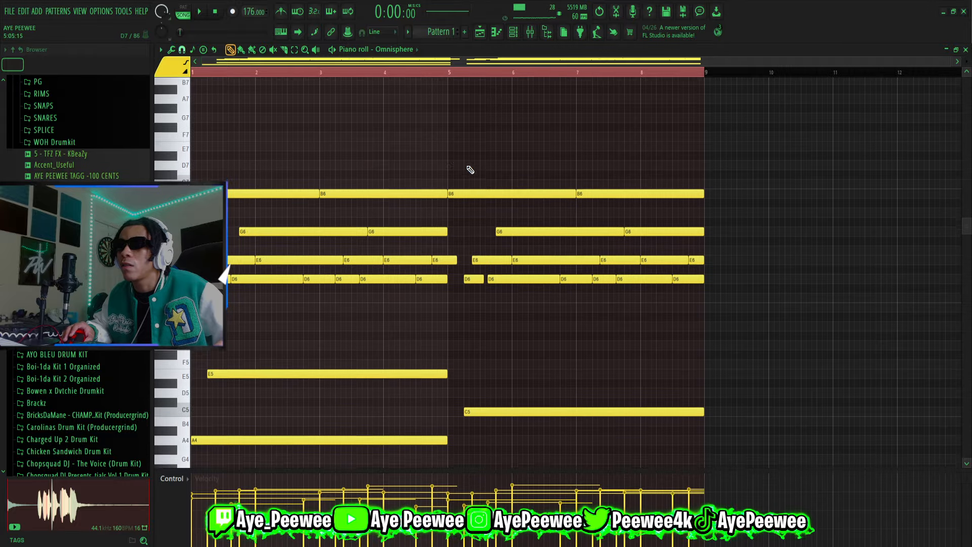
Try out a column of short notes including F8, G8, A8, B8 and C9 at the start of Pattern 1
scroll(334, 188, up, 3)
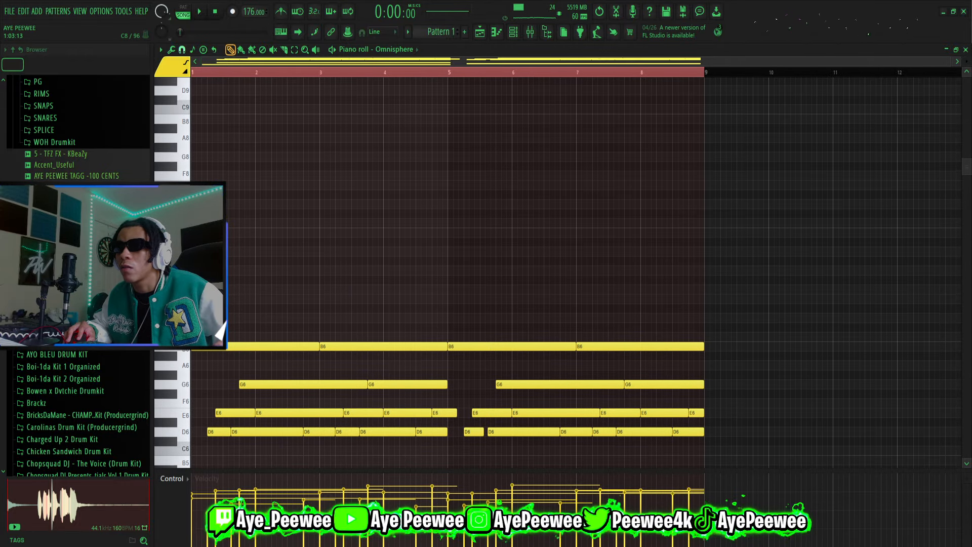
click(195, 185)
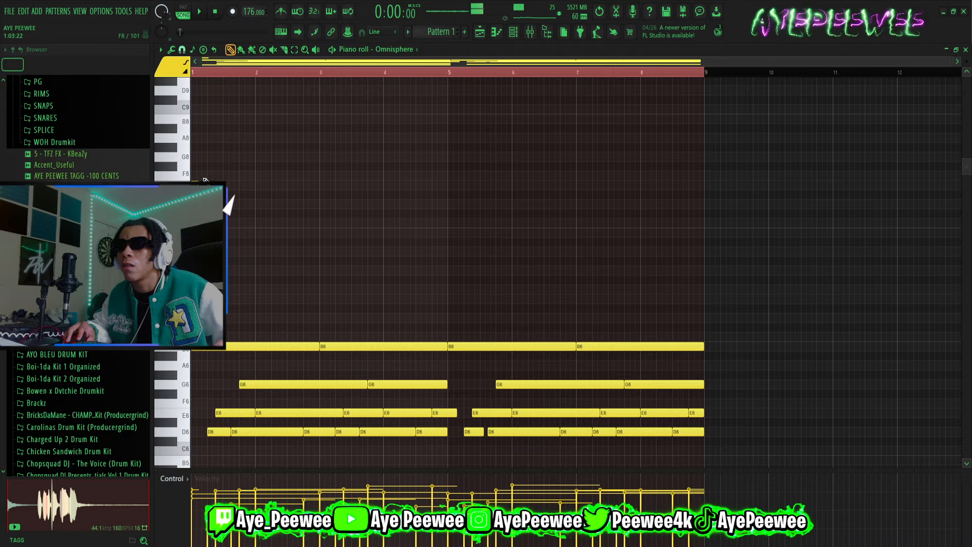
click(195, 176)
click(195, 157)
click(195, 138)
drag(207, 119, 192, 118)
click(210, 108)
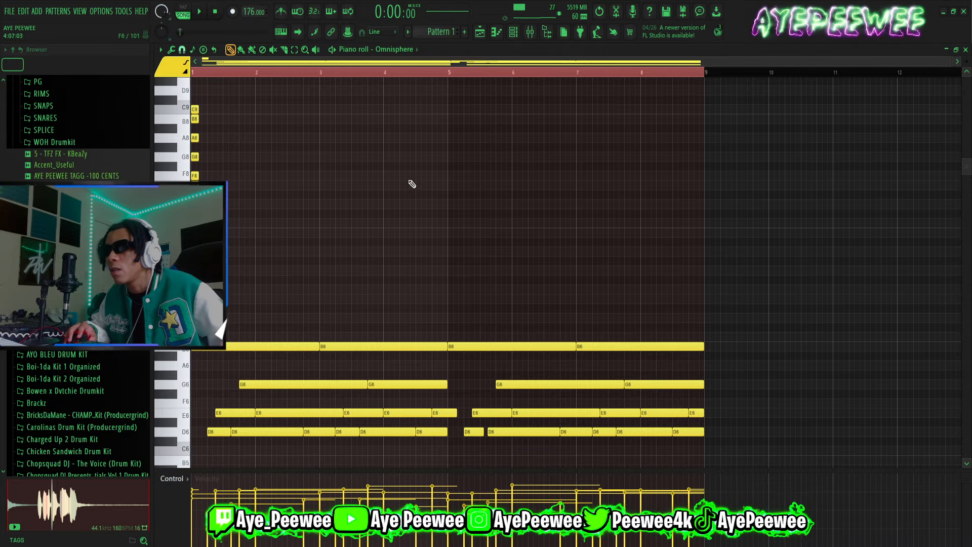
scroll(373, 154, up, 4)
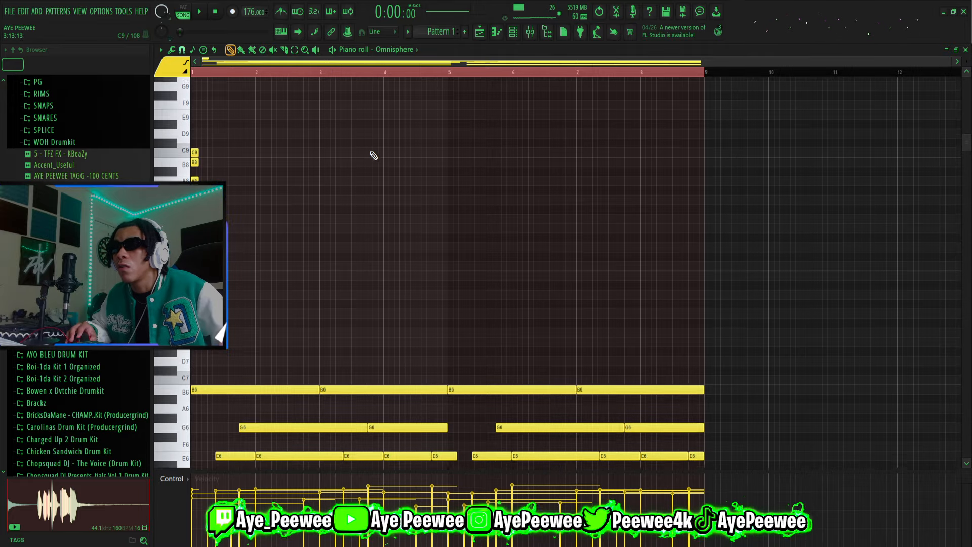
scroll(268, 210, up, 1)
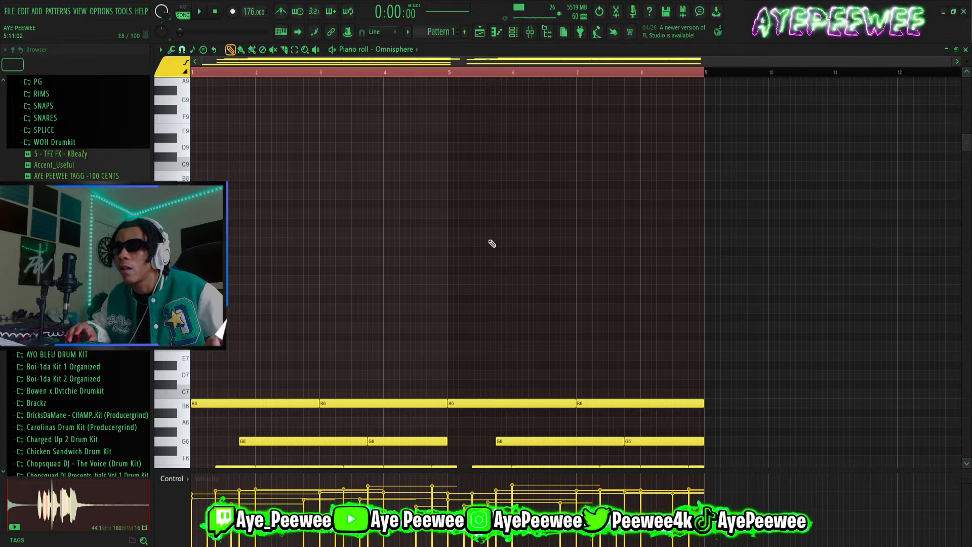
Play Pattern 1 in the Omnisphere piano roll and listen to its chords and melody notes
scroll(492, 244, down, 15)
scroll(346, 85, up, 1)
key(space)
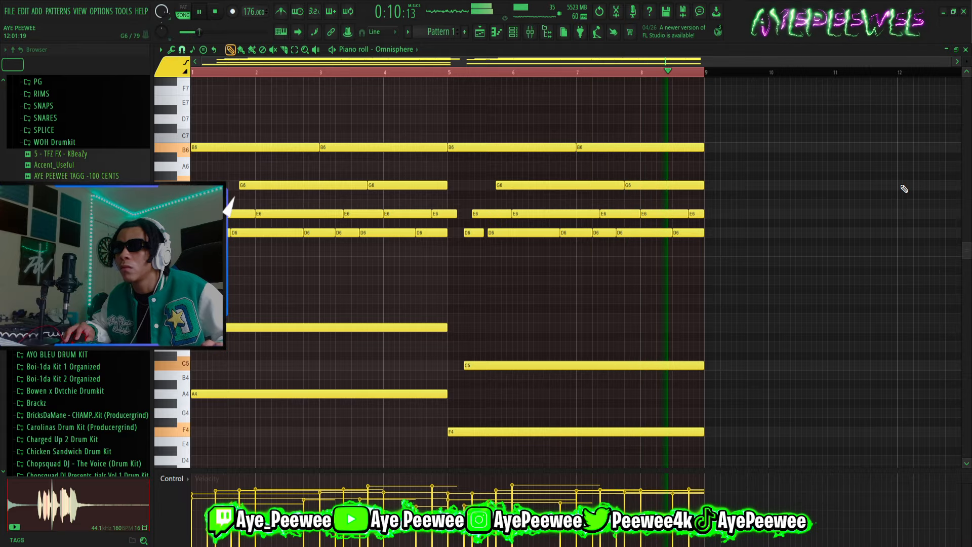
key(space)
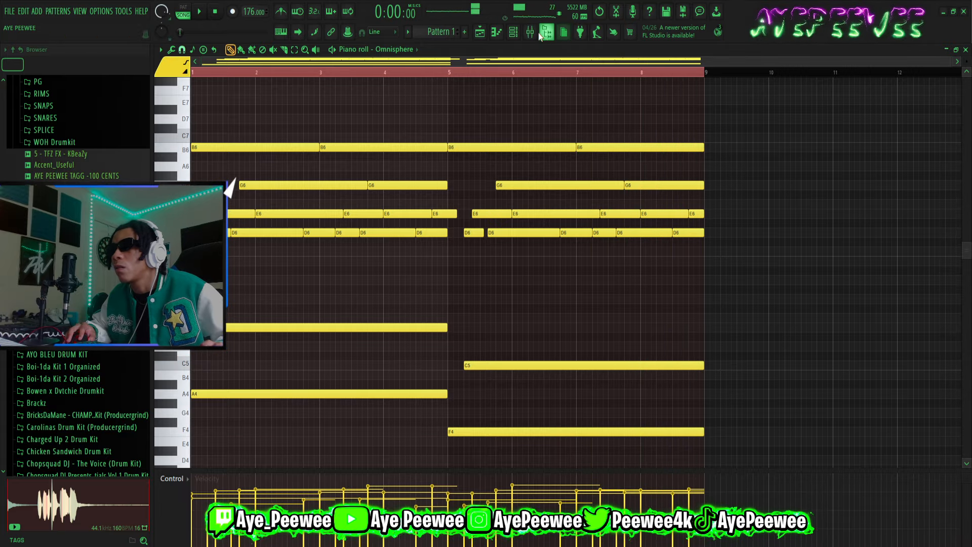
Review the GUITAR mixer track's effects: the first Fruity parametric EQ 2, ValhallaVintageVerb and the second Fruity parametric EQ 2
key(F9)
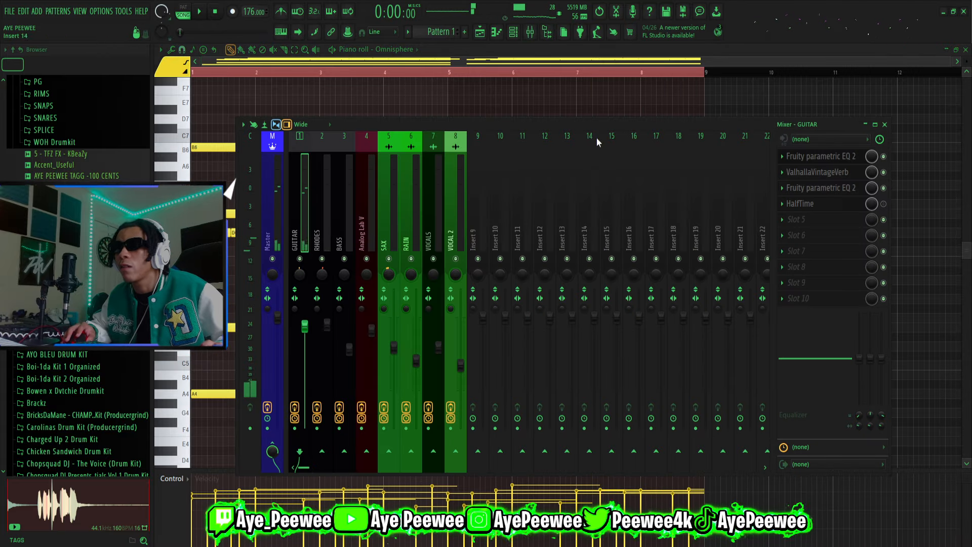
click(829, 161)
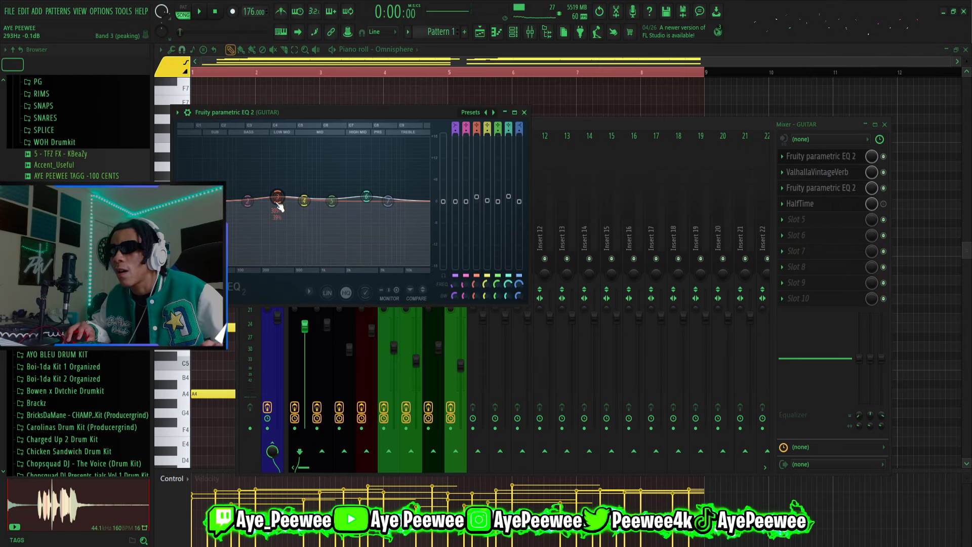
click(817, 172)
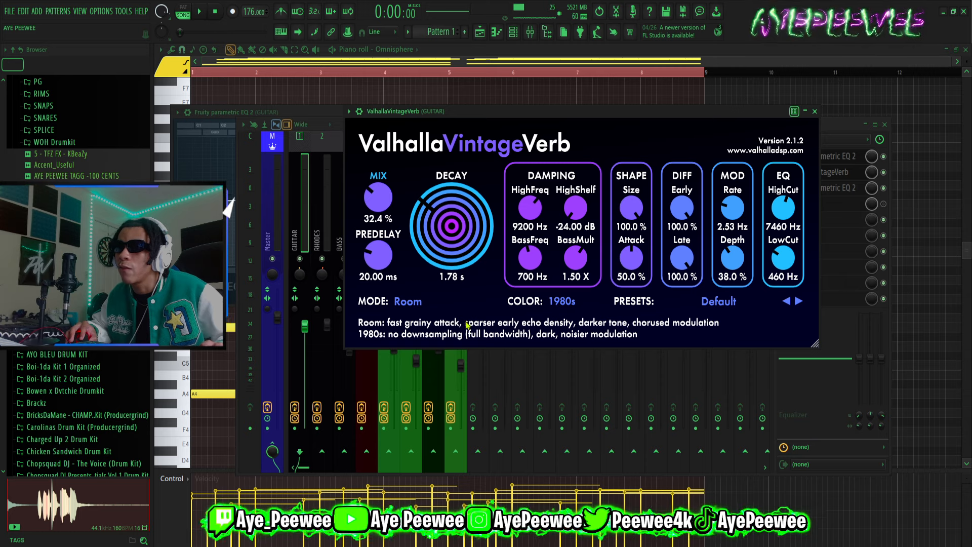
click(815, 112)
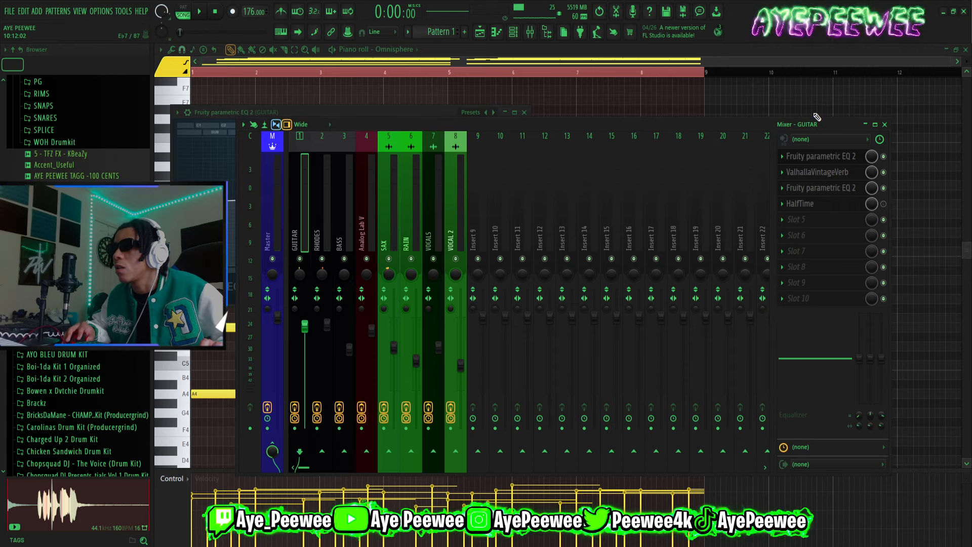
click(830, 191)
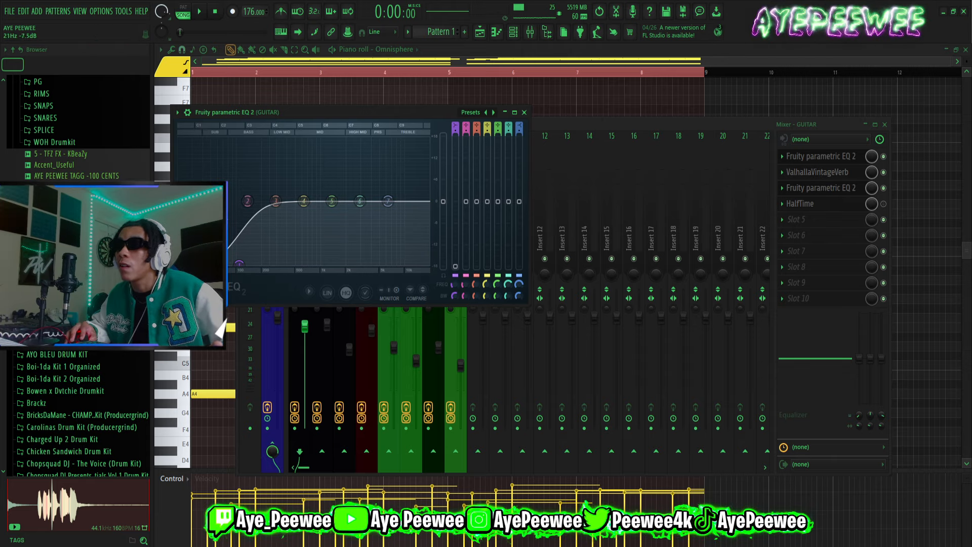
click(524, 113)
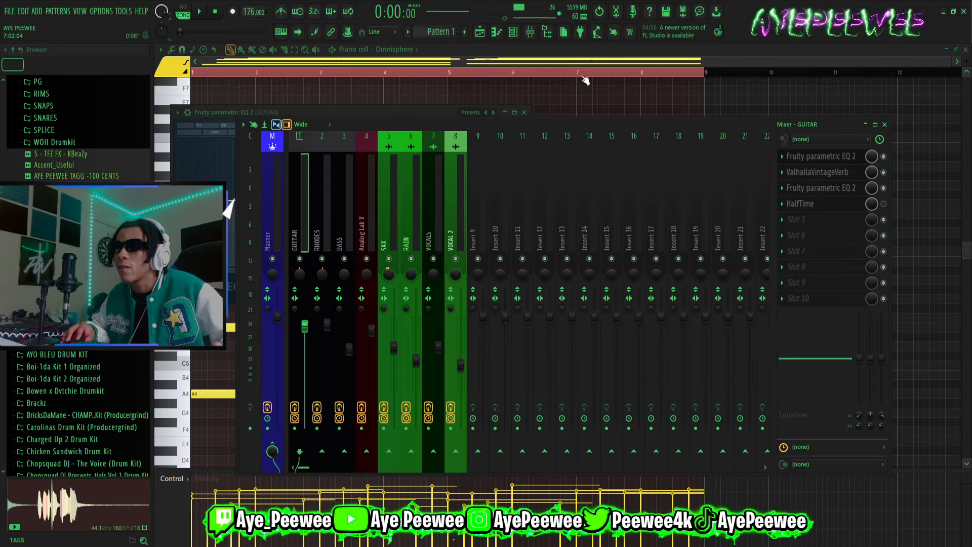
Enable the HalfTime automation on Track 7, audition the second half of the arrangement from bar 9, and clear the time selection
click(481, 33)
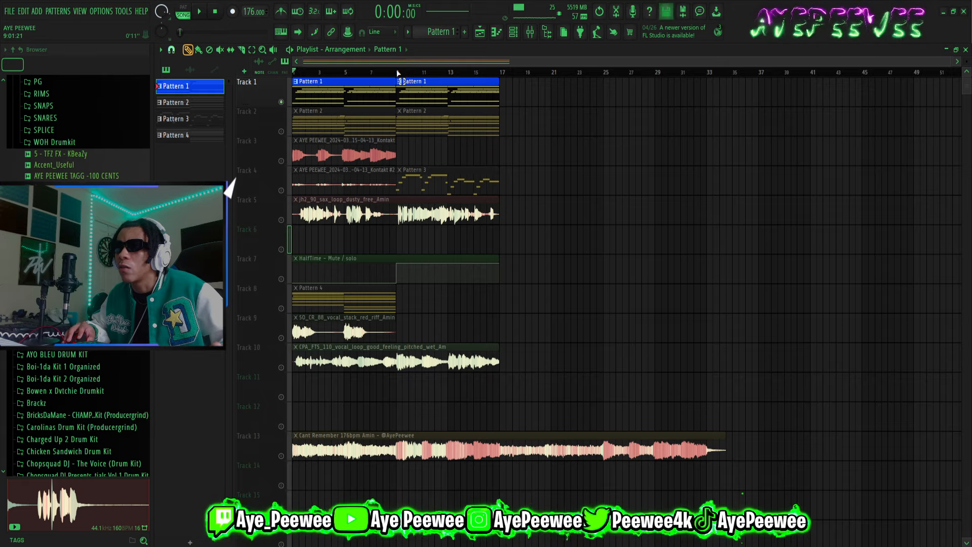
drag(397, 74, 492, 94)
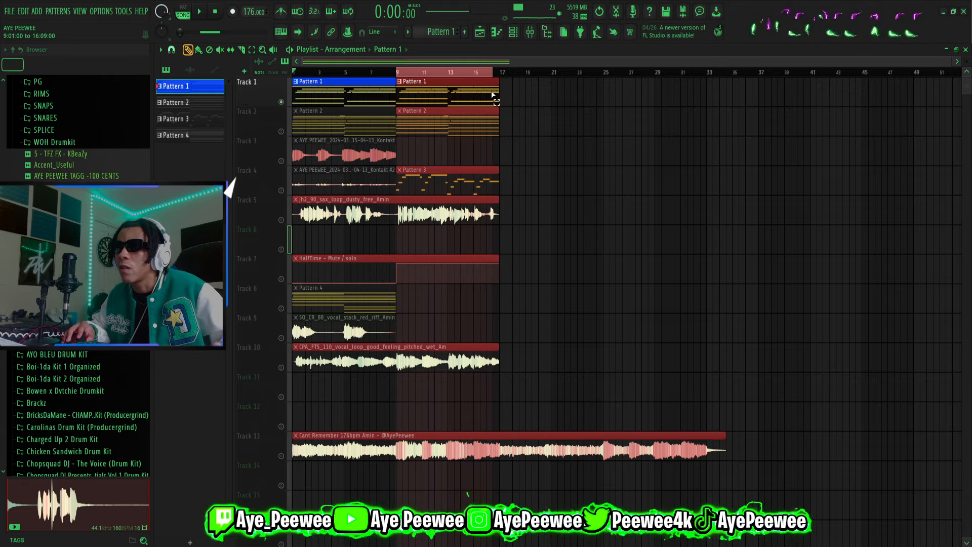
click(281, 279)
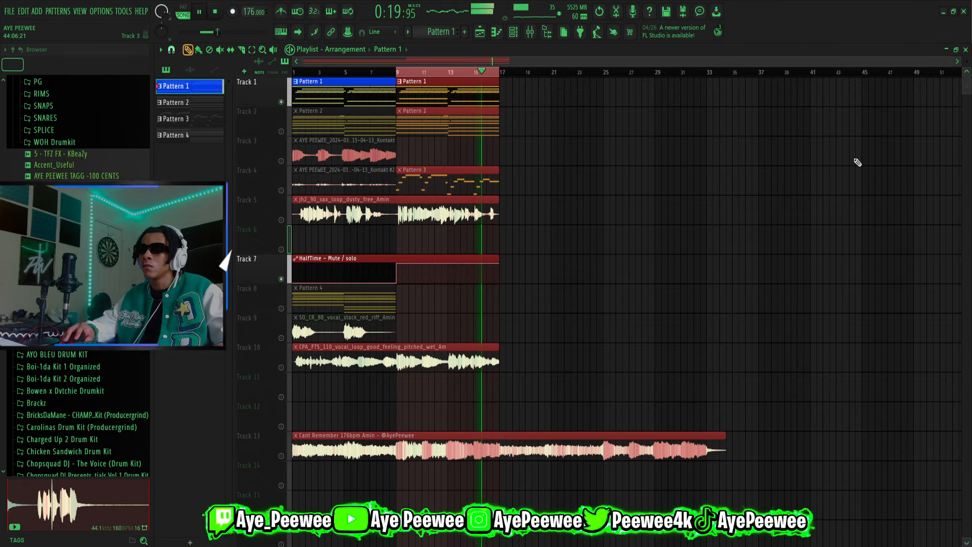
key(space)
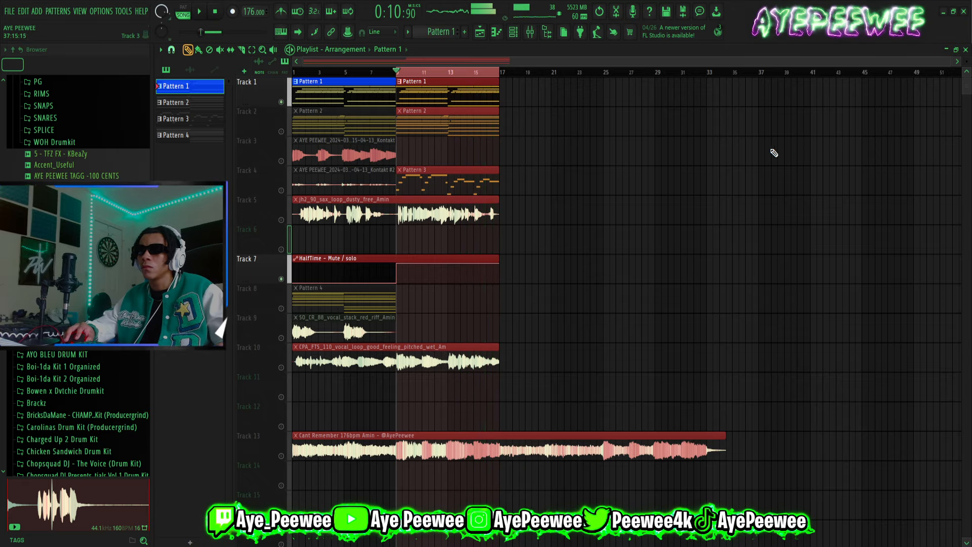
right_click(498, 72)
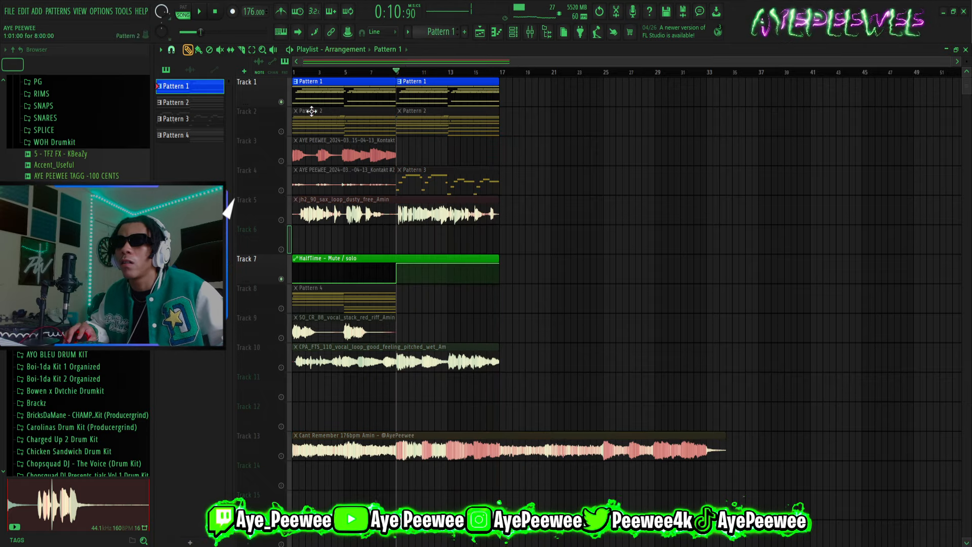
Solo Track 2 and review the Main, Tone, Effects, Settings and Info pages of the Omnisphere #2 Rhodes patch
right_click(282, 131)
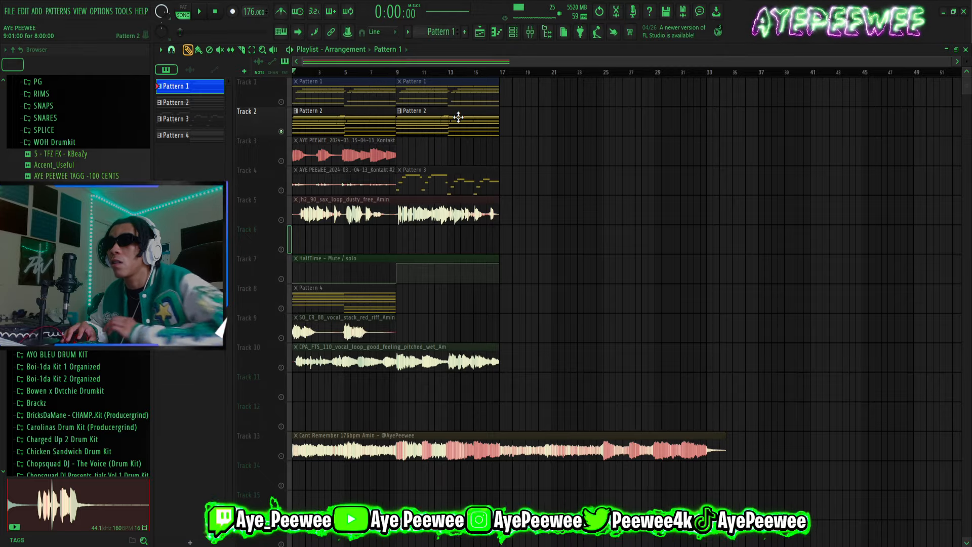
click(514, 36)
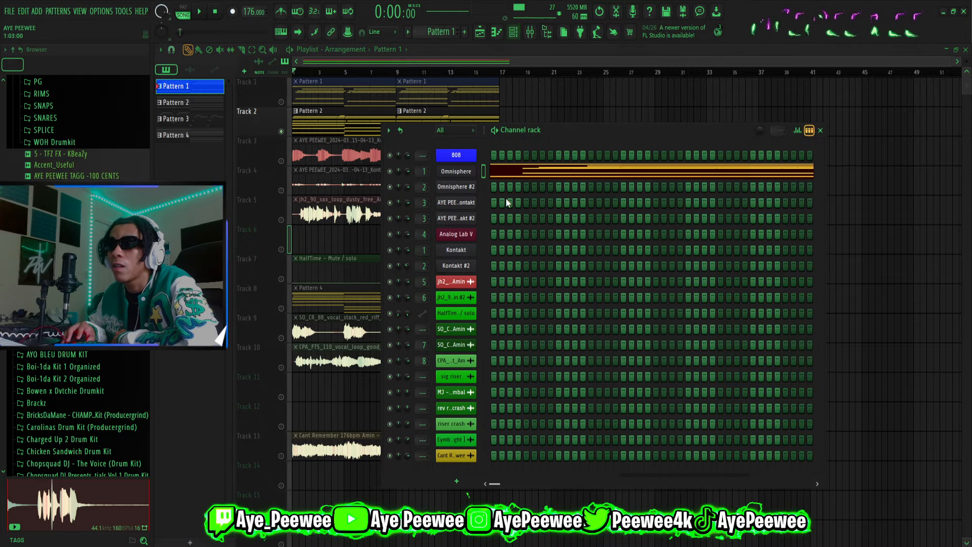
click(470, 187)
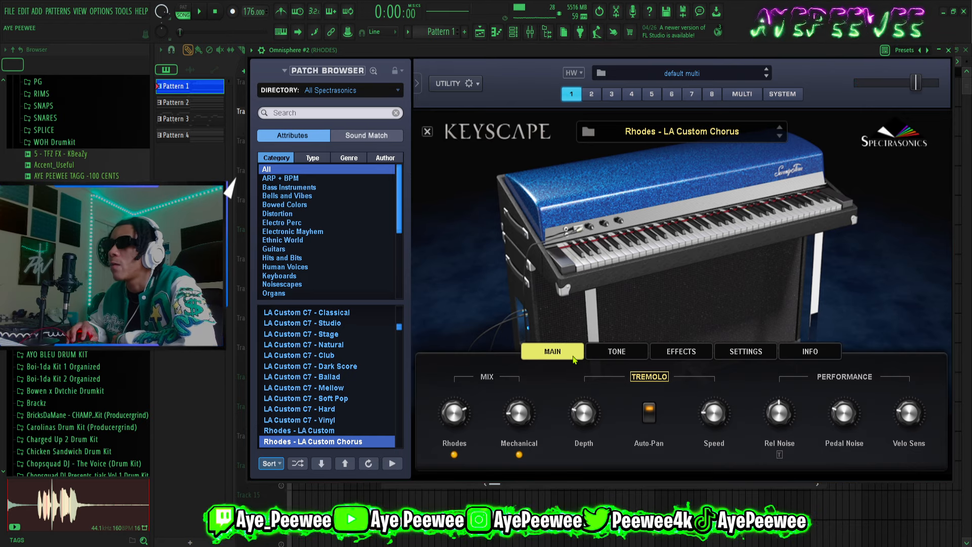
click(629, 358)
click(687, 355)
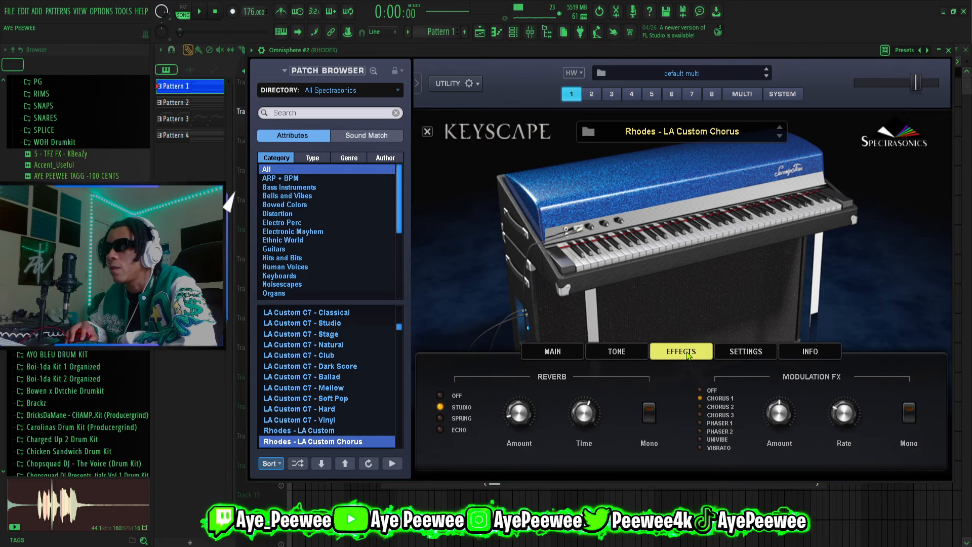
click(752, 355)
click(807, 351)
click(569, 356)
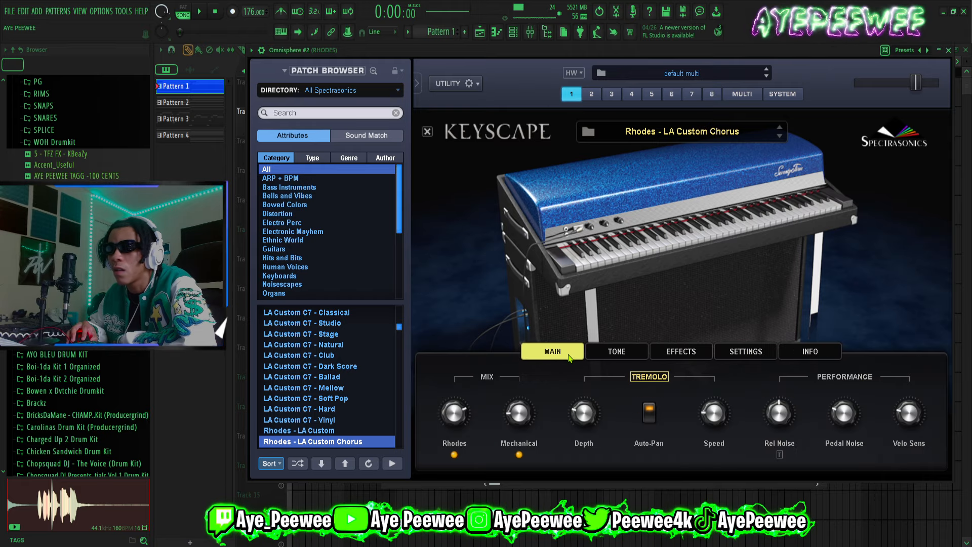
click(948, 50)
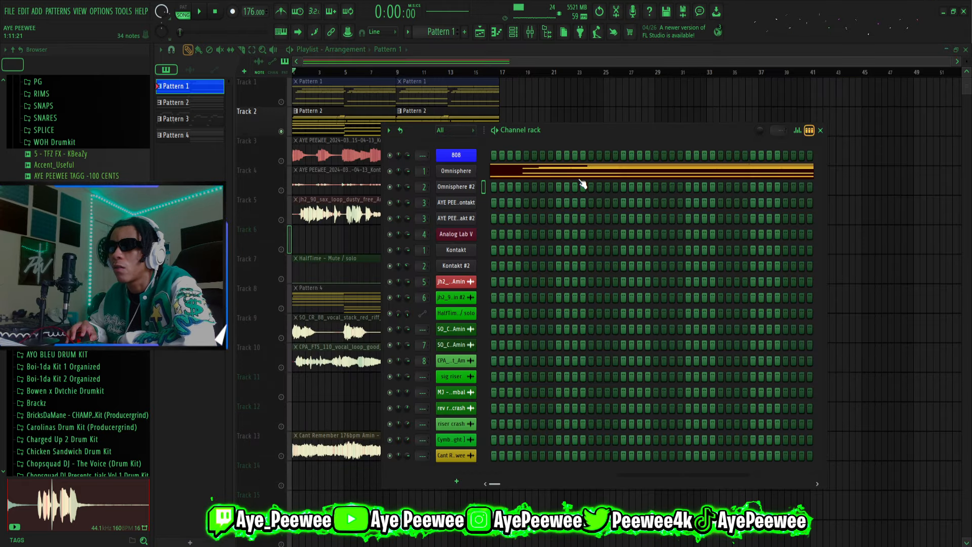
Play Pattern 2 in the Omnisphere #2 piano roll and bring up the RHODES effect chain in the mixer
double_click(363, 122)
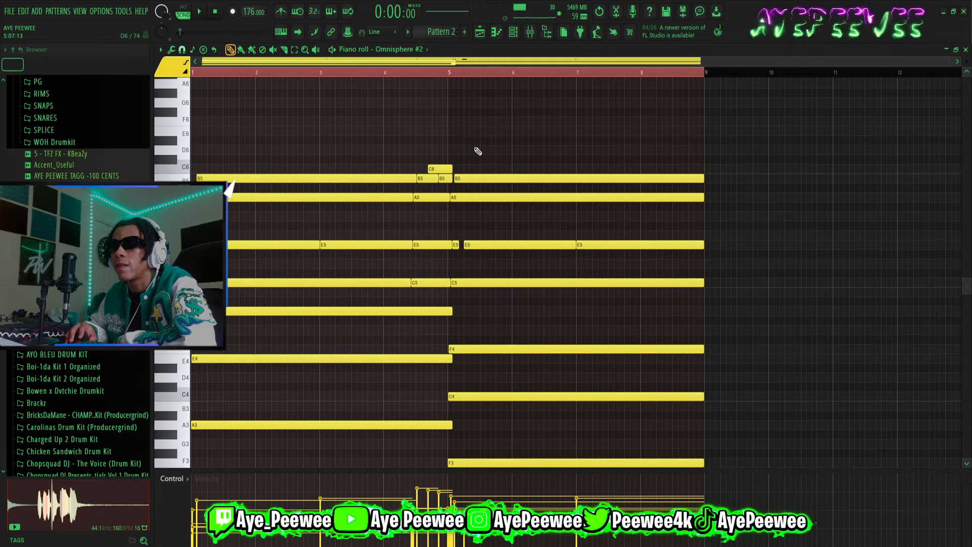
scroll(820, 228, down, 3)
scroll(805, 222, up, 3)
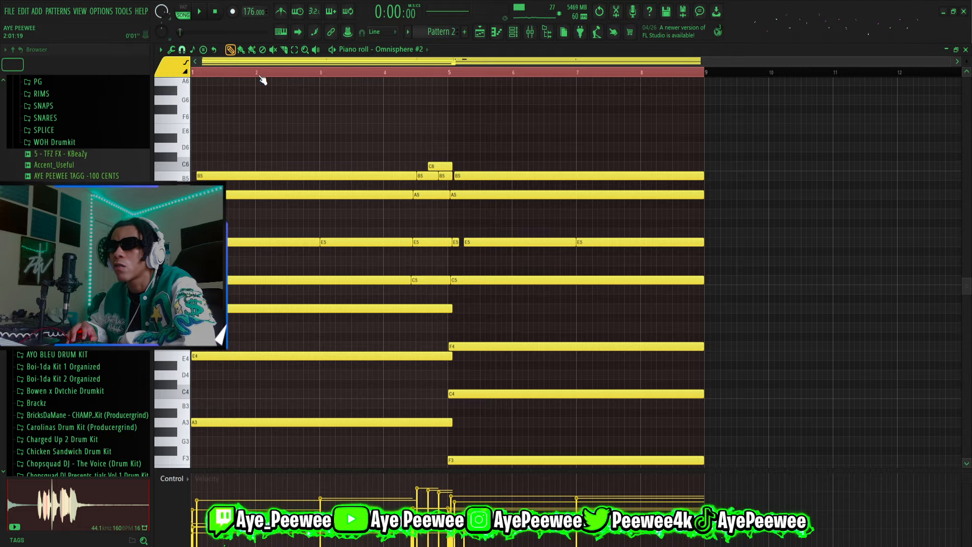
scroll(311, 104, down, 1)
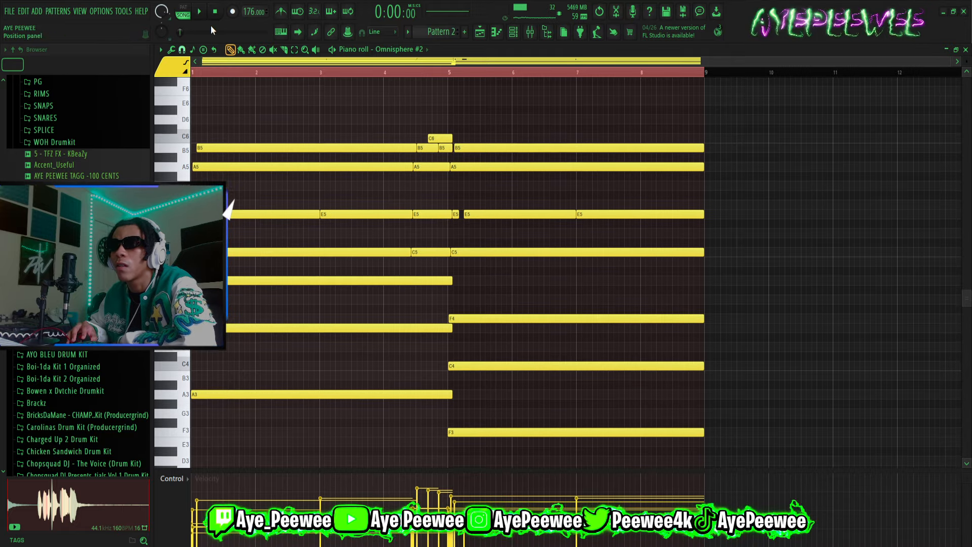
key(space)
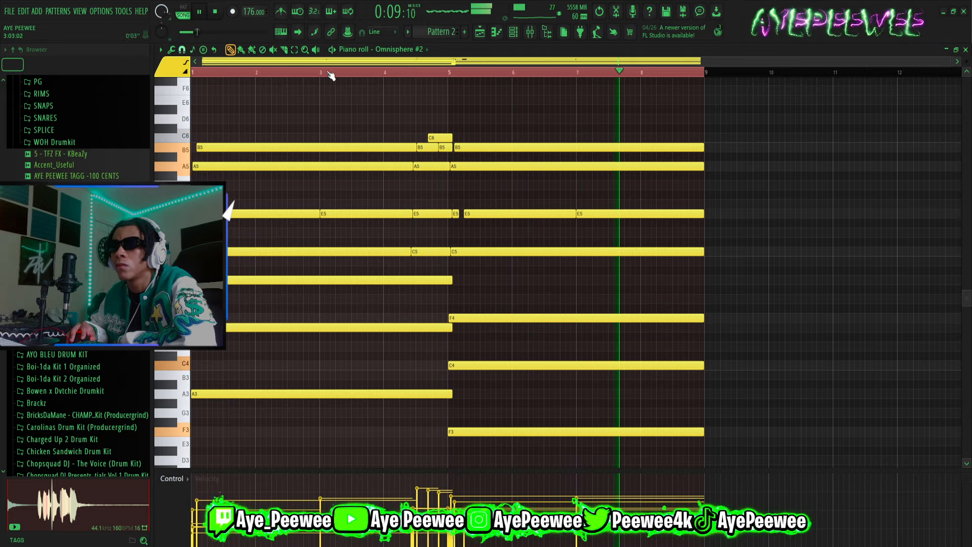
key(space)
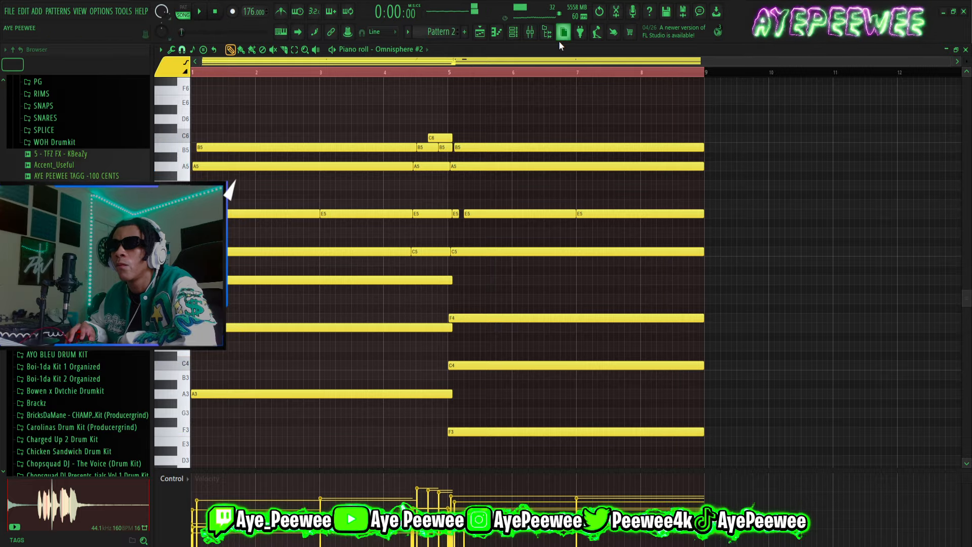
click(530, 32)
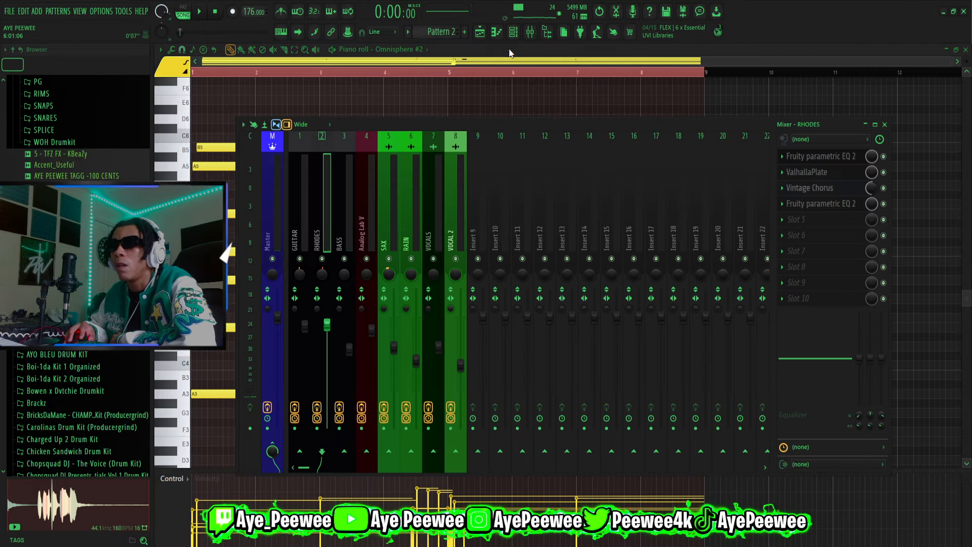
Unmute Track 1 and the HalfTime automation on Track 7 in the playlist, alongside Track 2
key(F5)
click(291, 99)
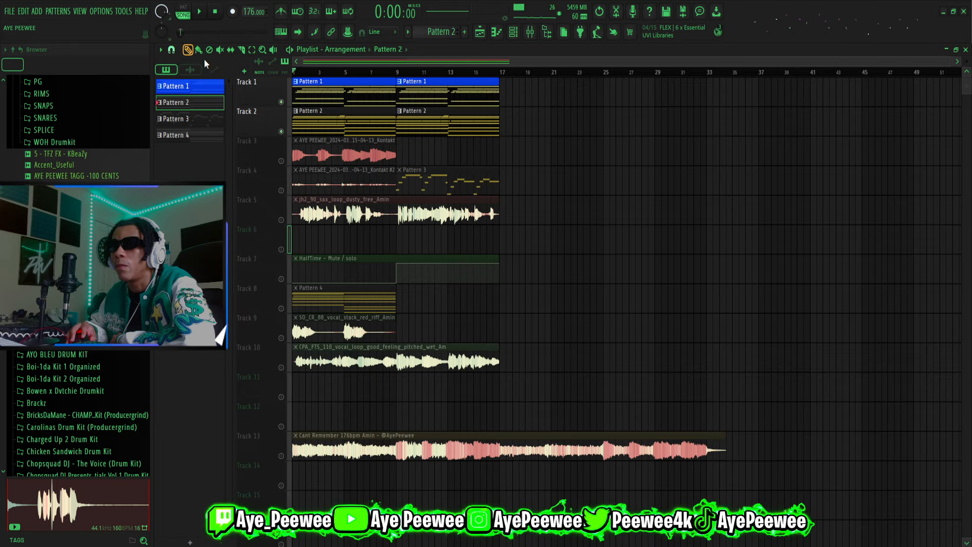
click(281, 279)
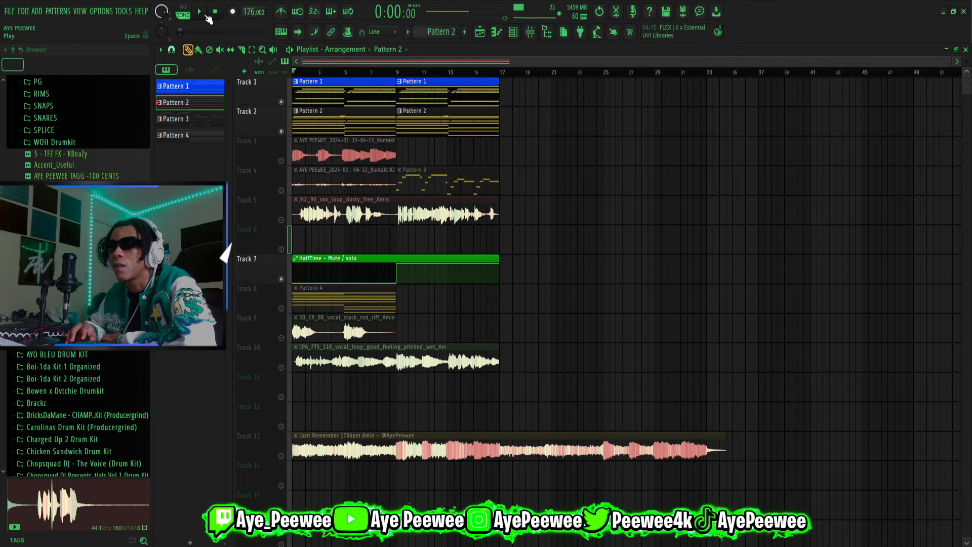
Audition Tracks 1 and 2 with the HalfTime automation, and inspect the first Fruity parametric EQ 2 on the RHODES mixer insert
click(201, 13)
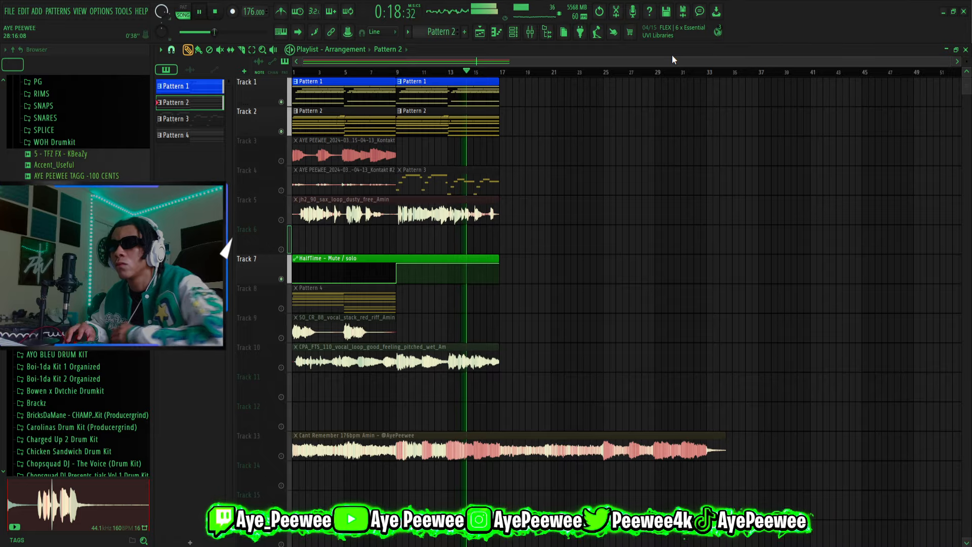
key(space)
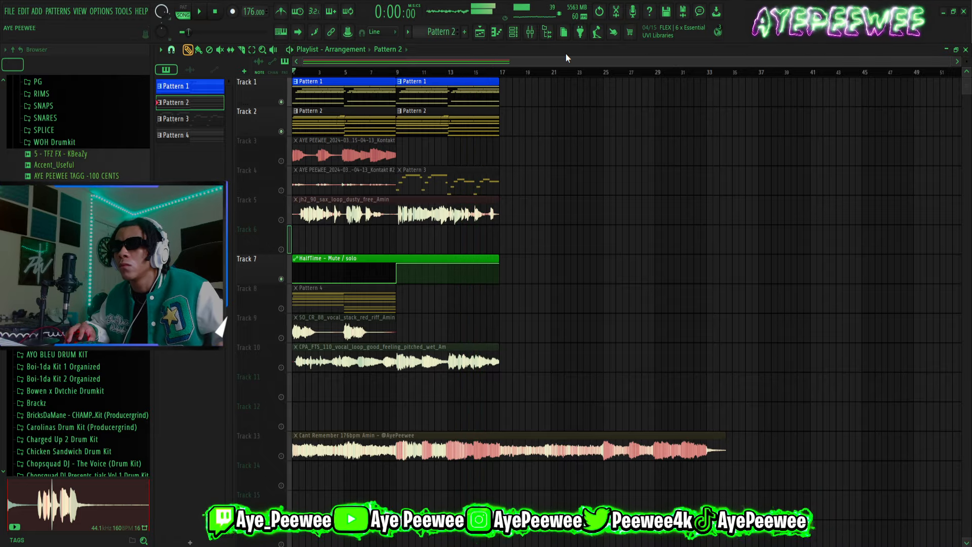
click(530, 32)
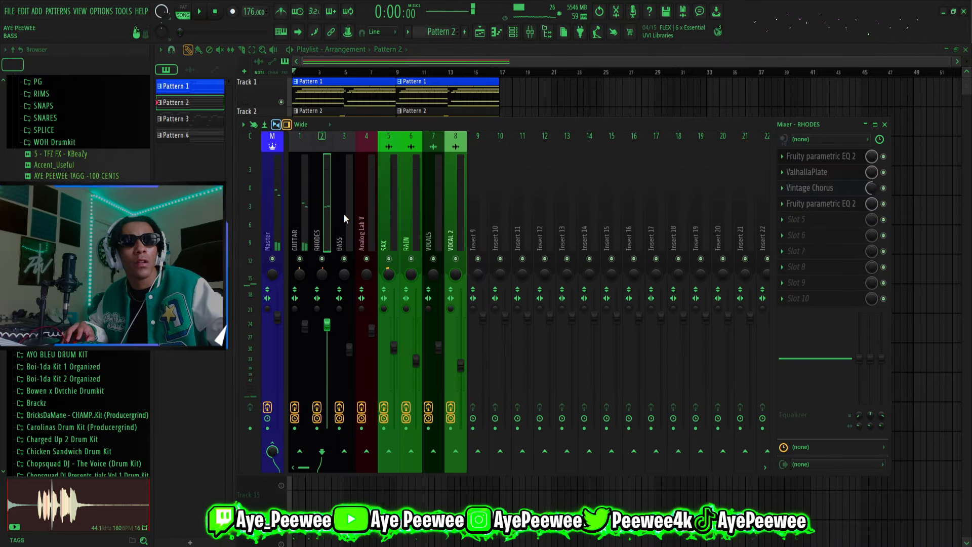
click(829, 157)
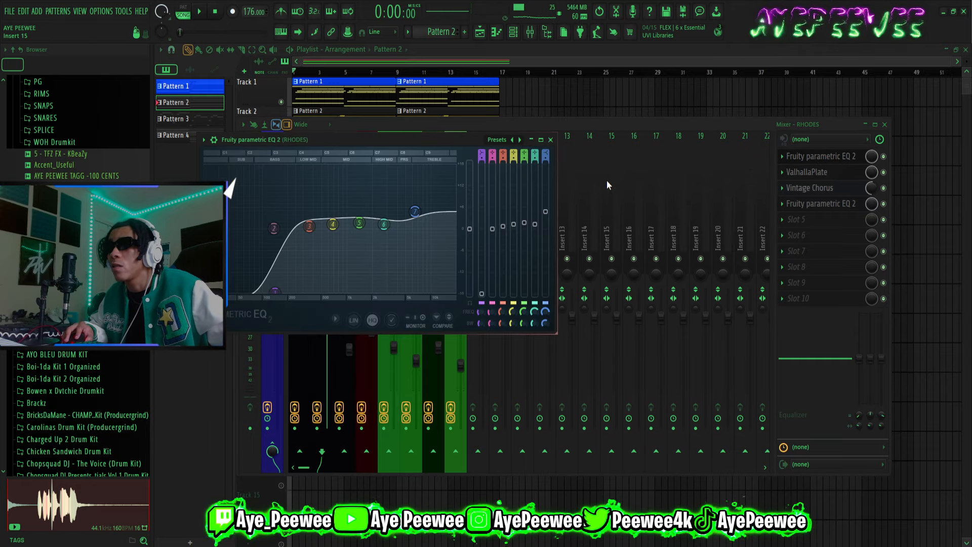
drag(450, 146, 664, 141)
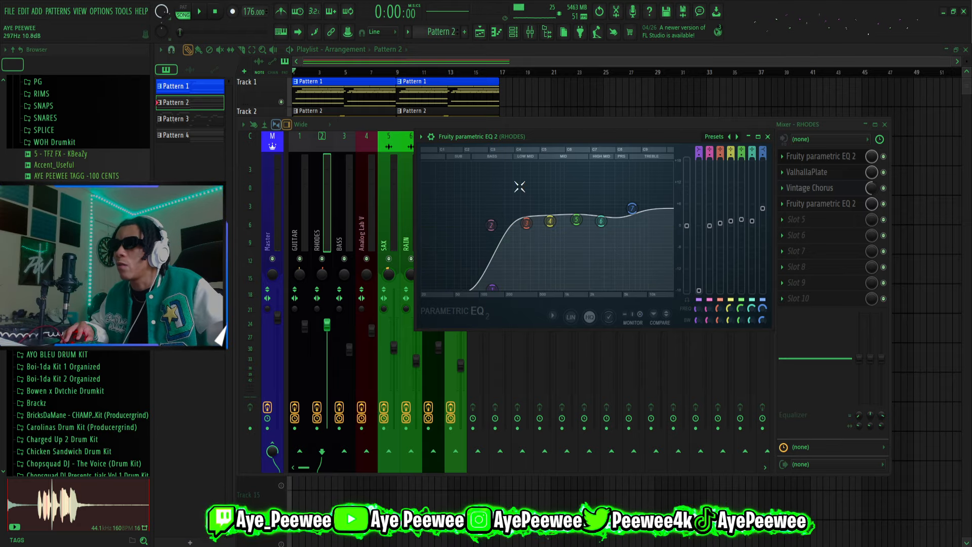
click(767, 137)
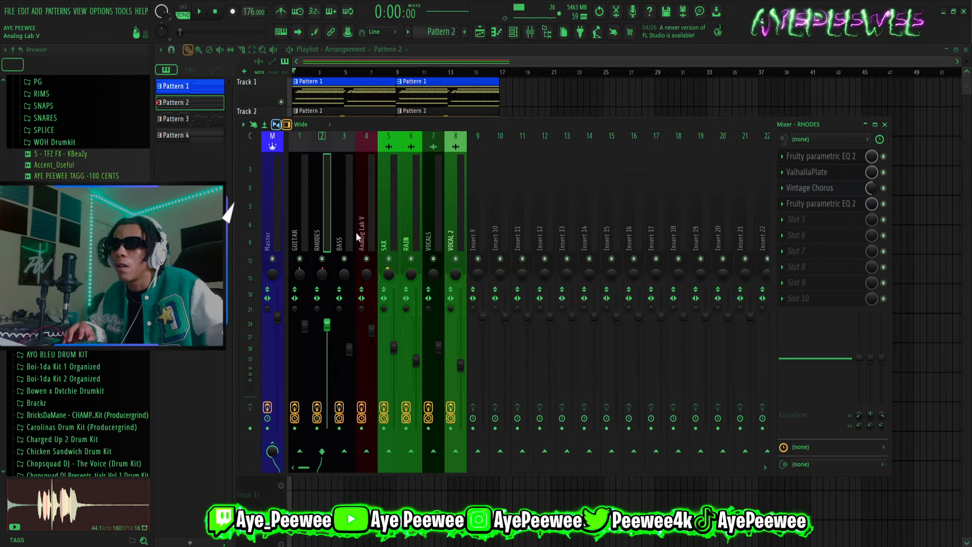
Select the BASS mixer insert and unmute Tracks 3 and 4 in the playlist
click(342, 223)
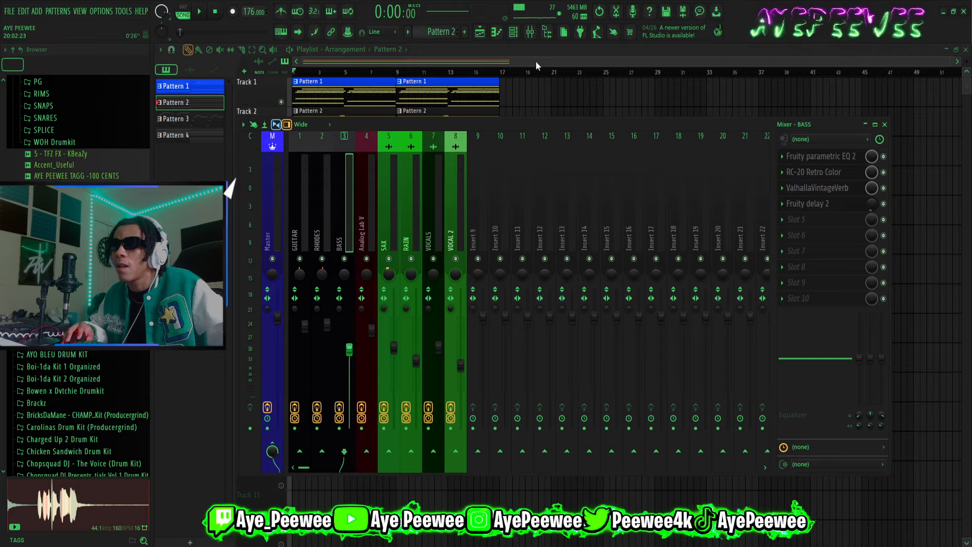
key(F9)
click(281, 161)
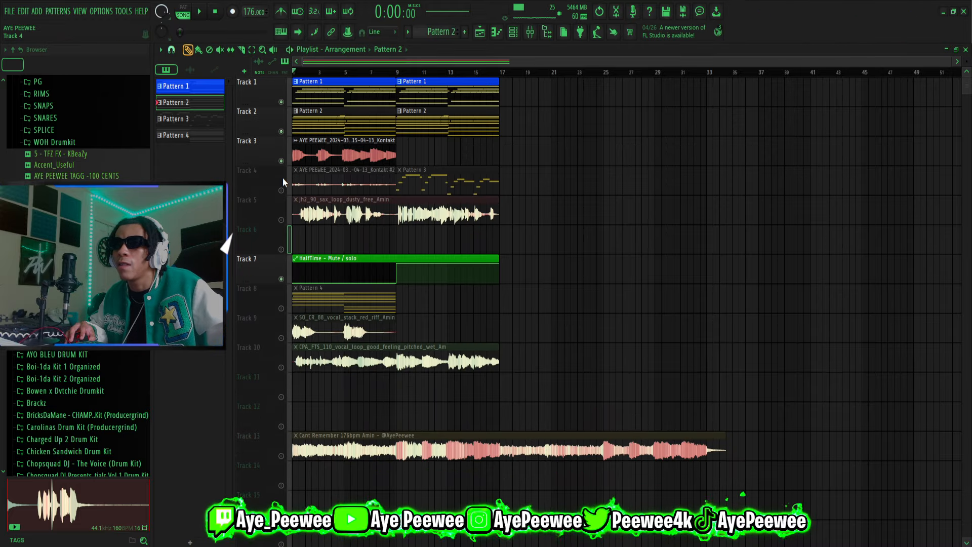
click(281, 191)
Review the Scarbee Rickenbacker Bass presets loaded in the Kontakt and Kontakt #2 channels, closing each plugin window after viewing
click(515, 34)
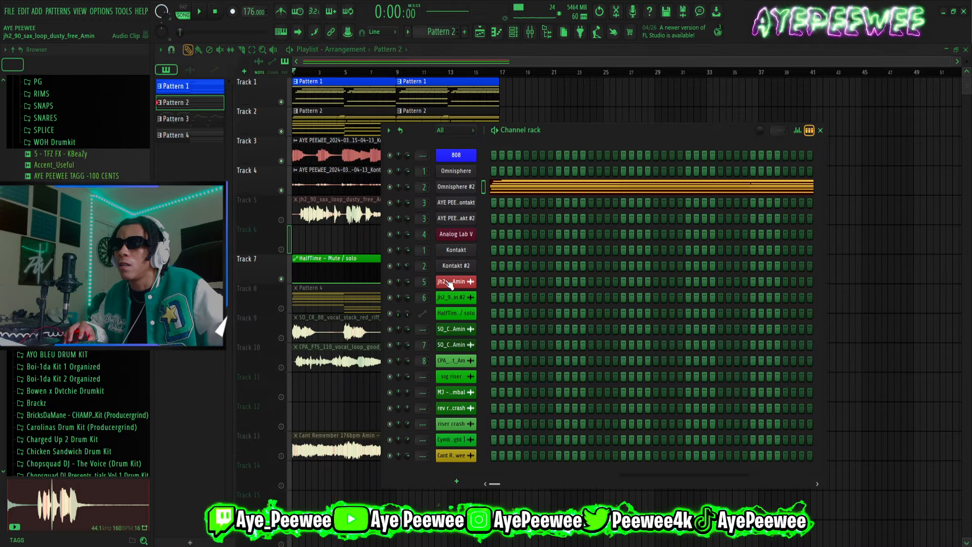
click(464, 250)
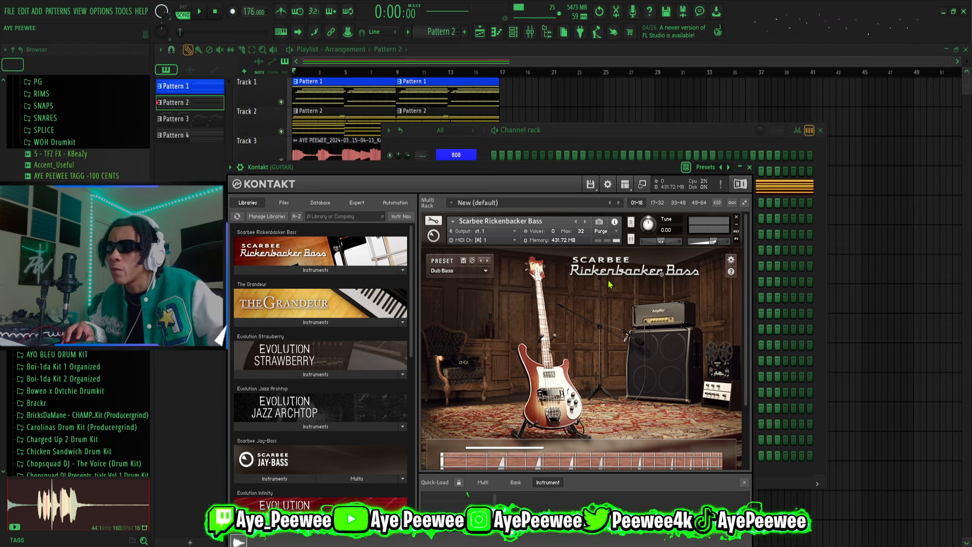
click(749, 167)
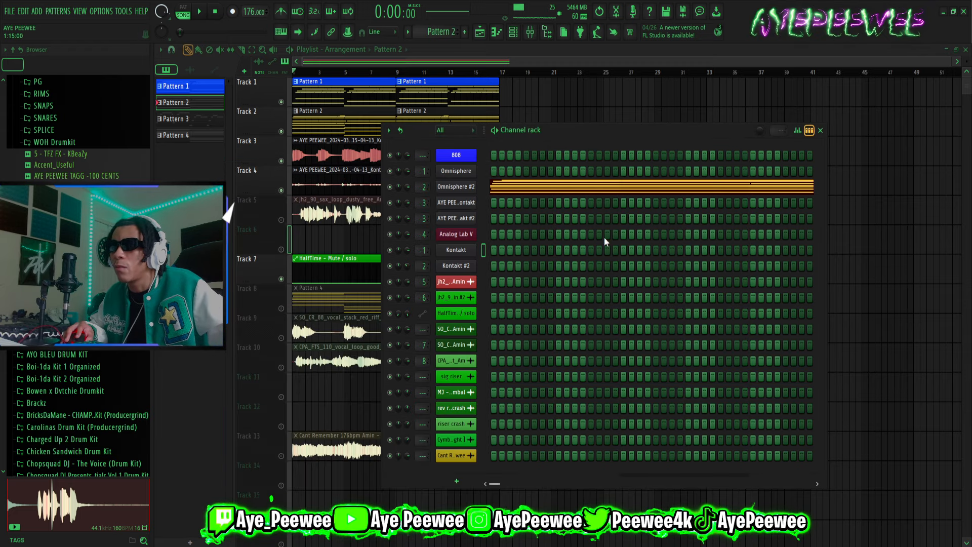
click(460, 266)
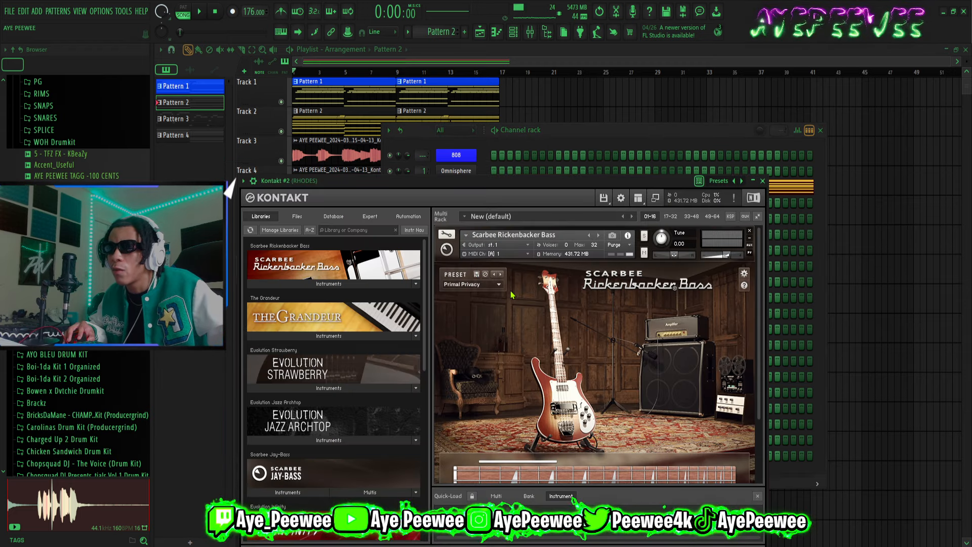
click(763, 181)
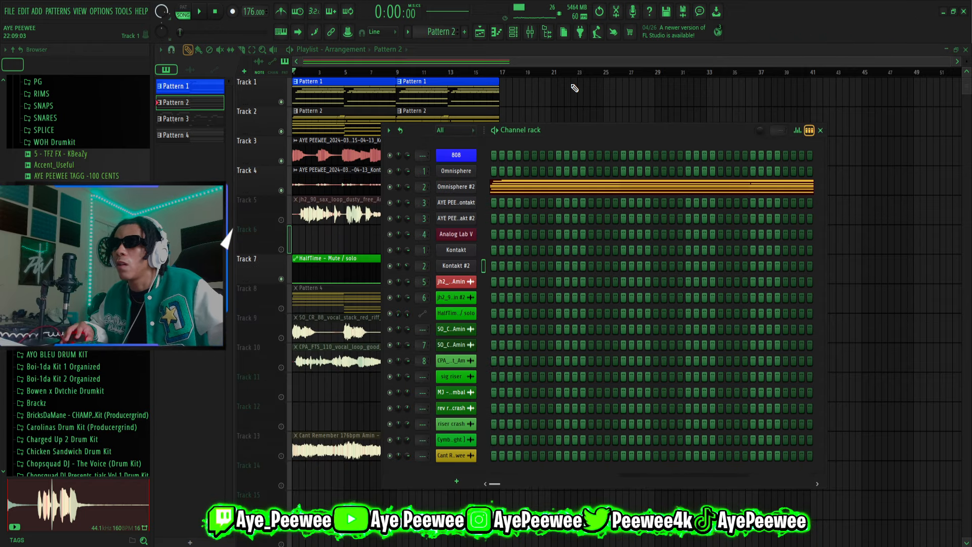
Isolate Tracks 3 and 4 in the playlist and start playback from the beginning
right_click(281, 190)
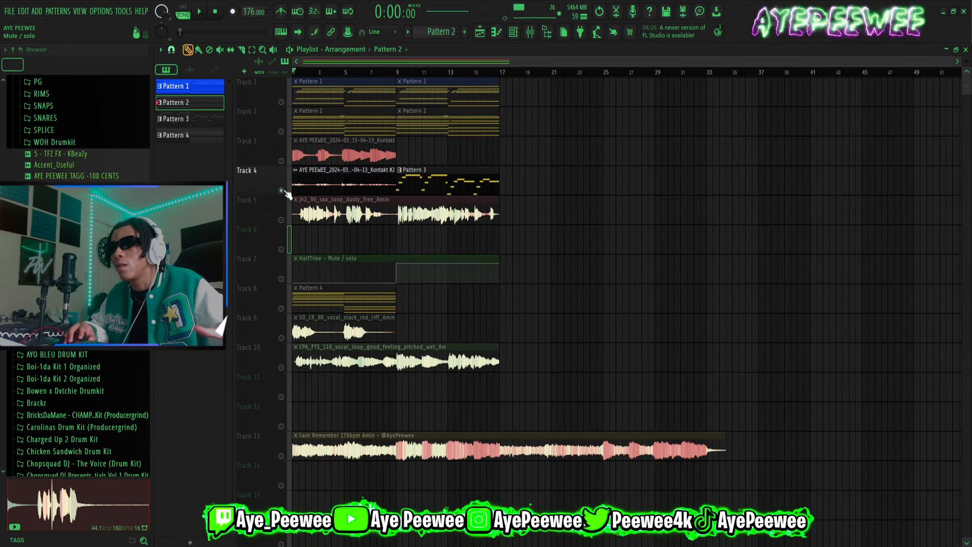
click(281, 160)
key(space)
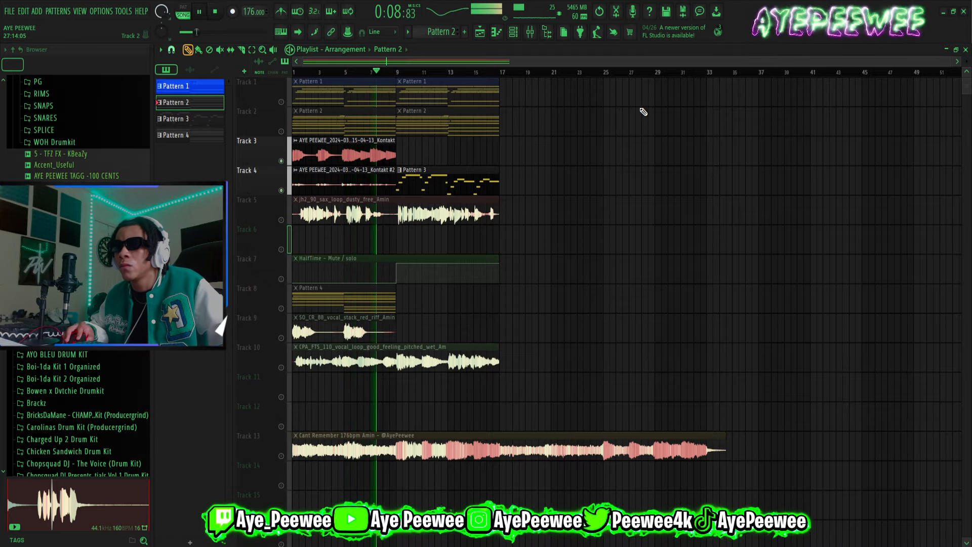
Follow the Pattern 3 bass notes in the Kontakt piano roll during playback, and stop at the end of the pattern
double_click(452, 192)
scroll(630, 213, down, 3)
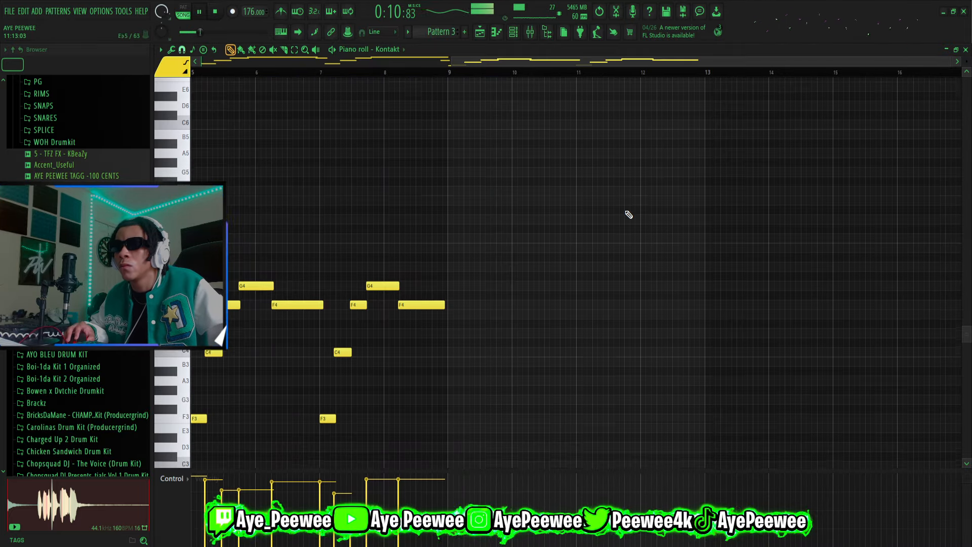
drag(676, 63, 339, 74)
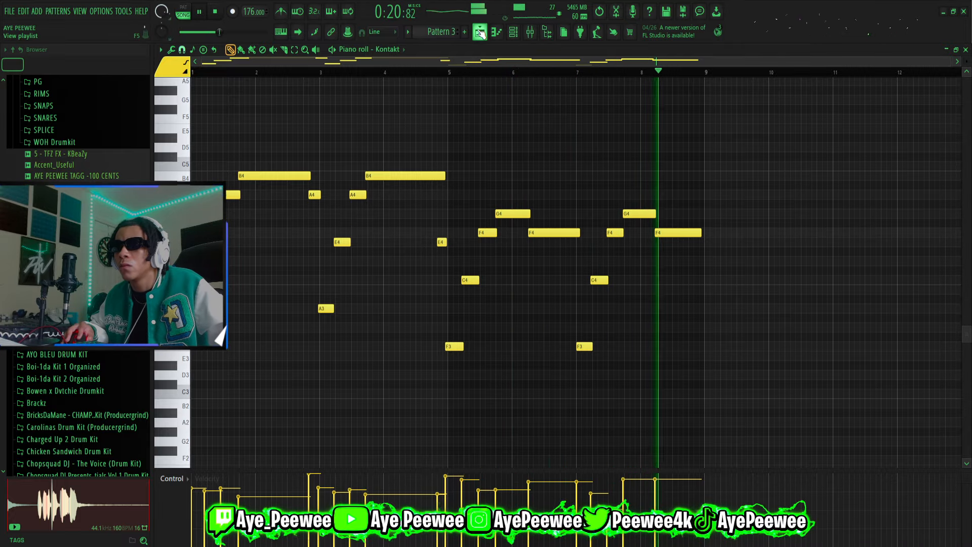
key(space)
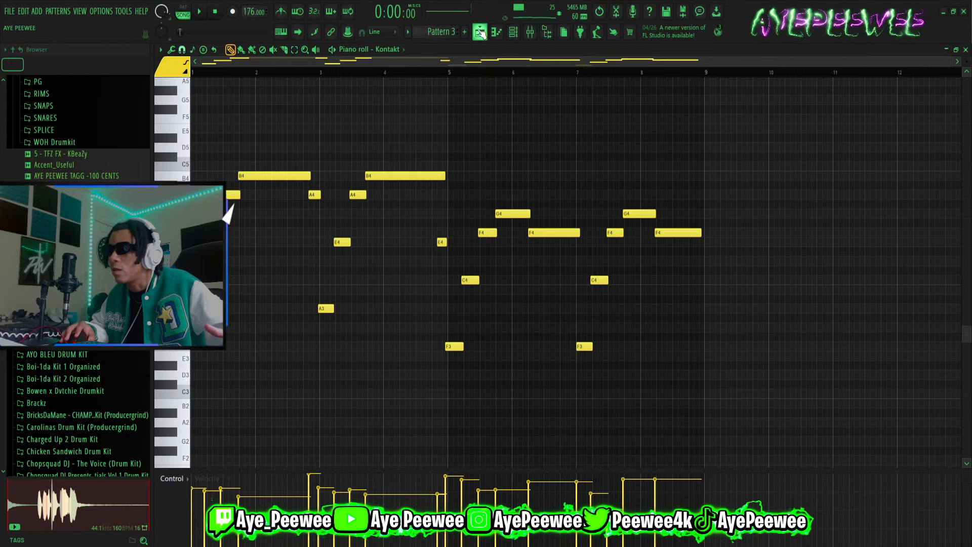
Return to the playlist and inspect the Fruity parametric EQ 2 on the BASS mixer insert
click(480, 32)
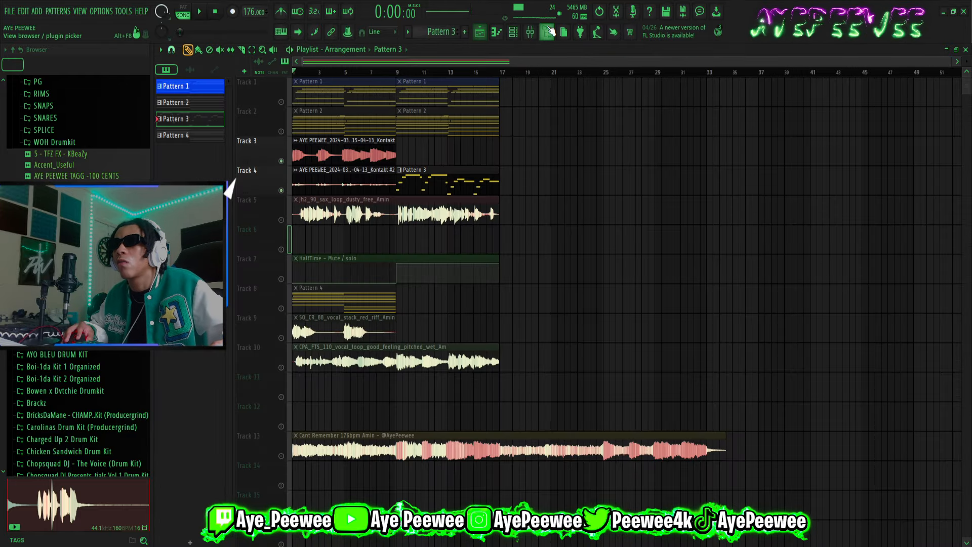
click(530, 32)
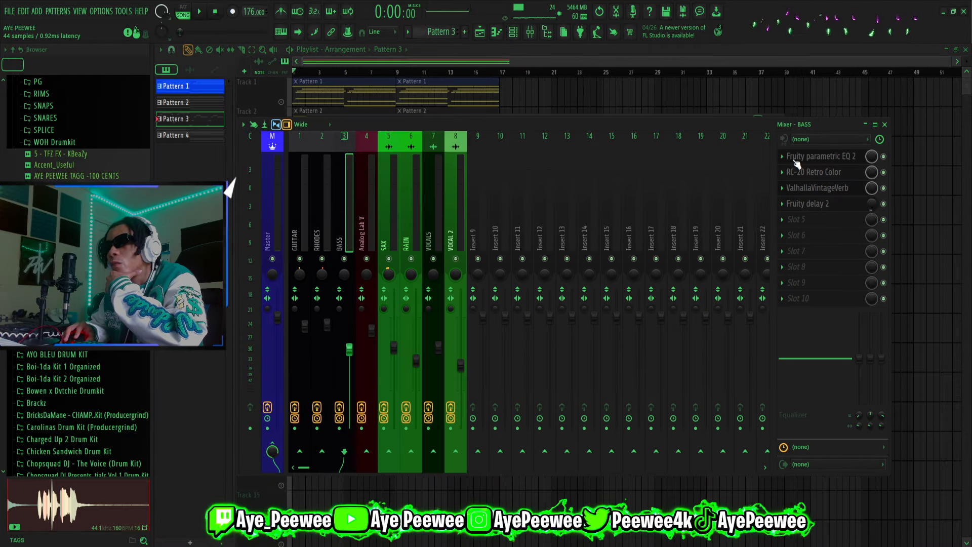
click(823, 162)
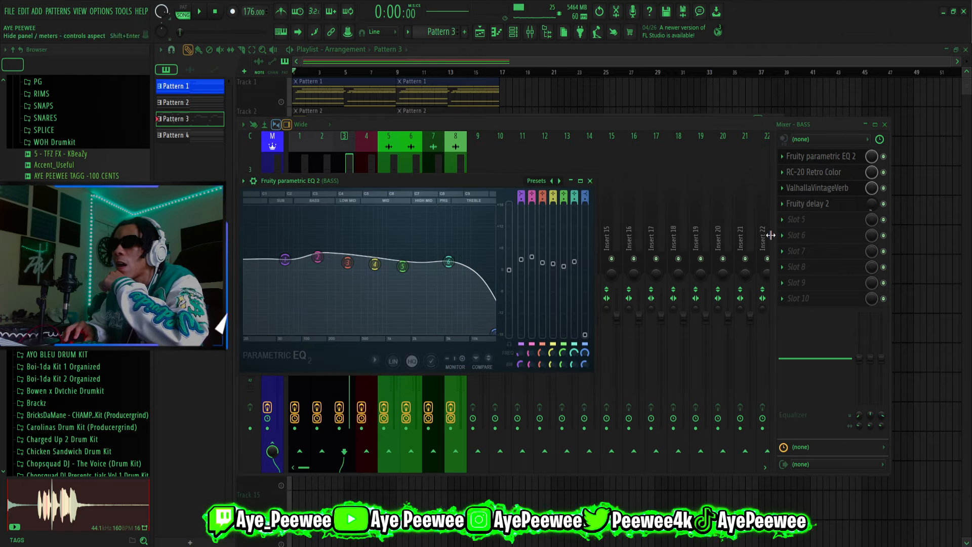
Set the master cut filter of RC-20 Retro Color on the BASS insert to about 60–14171 Hz
click(851, 177)
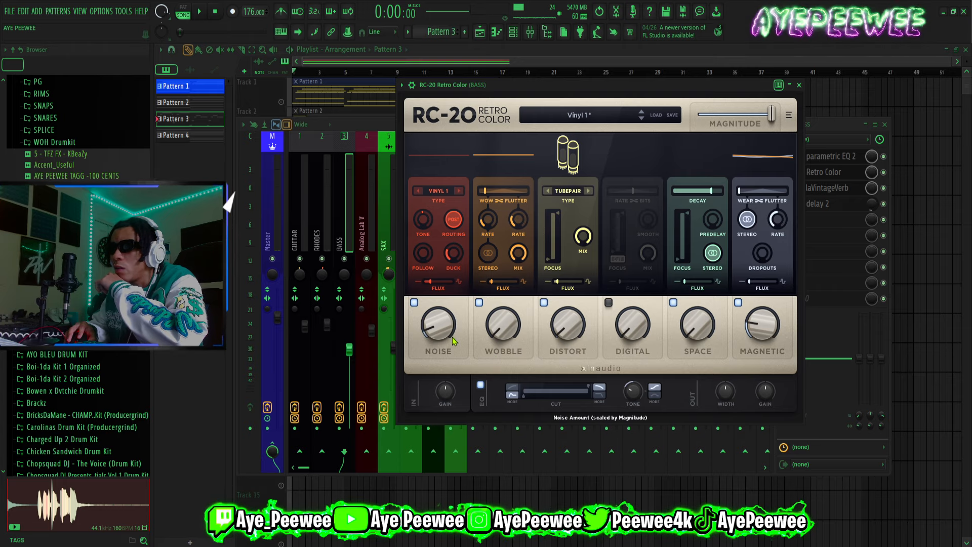
drag(528, 399, 541, 398)
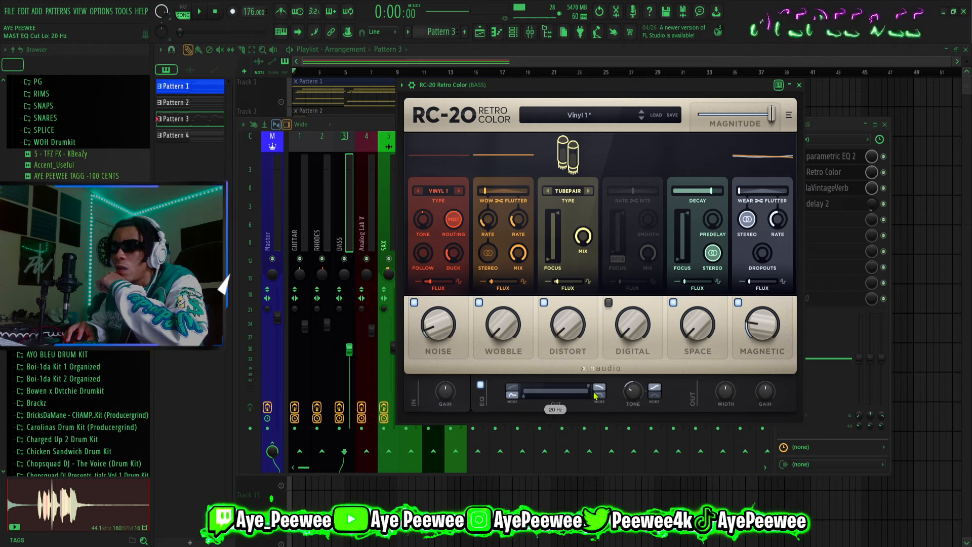
drag(589, 390, 537, 396)
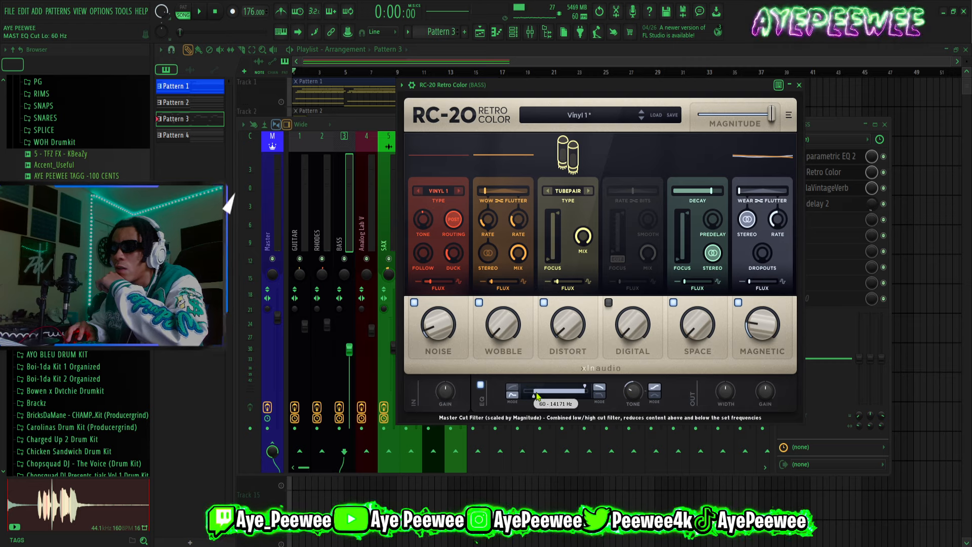
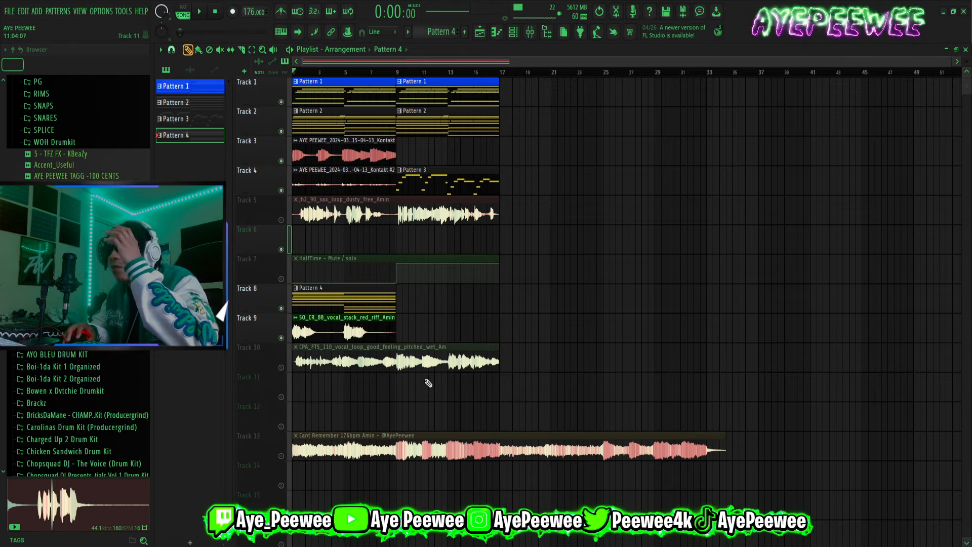
Solo the CPA_FTS_110 vocal loop on Track 10 and play it through to the end of the clip
click(434, 363)
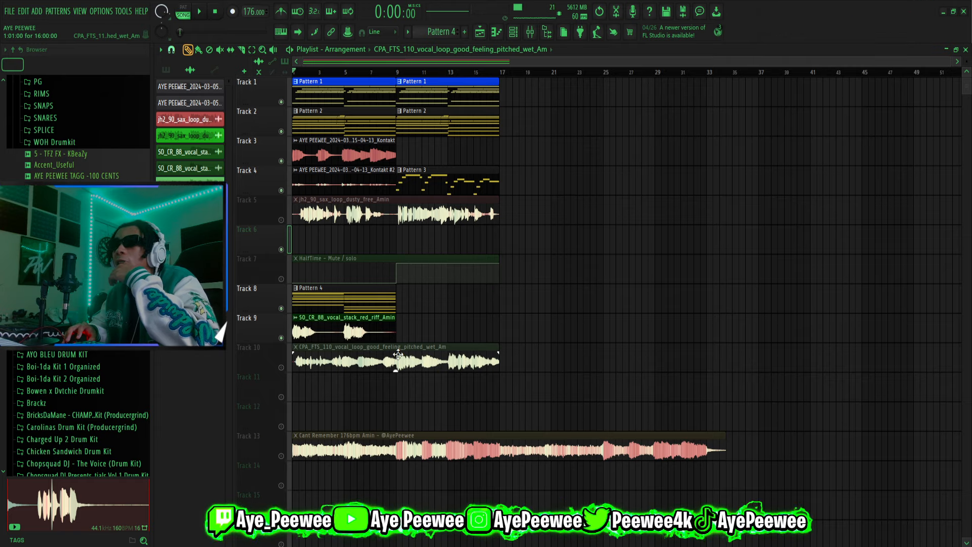
ctrl+click(282, 367)
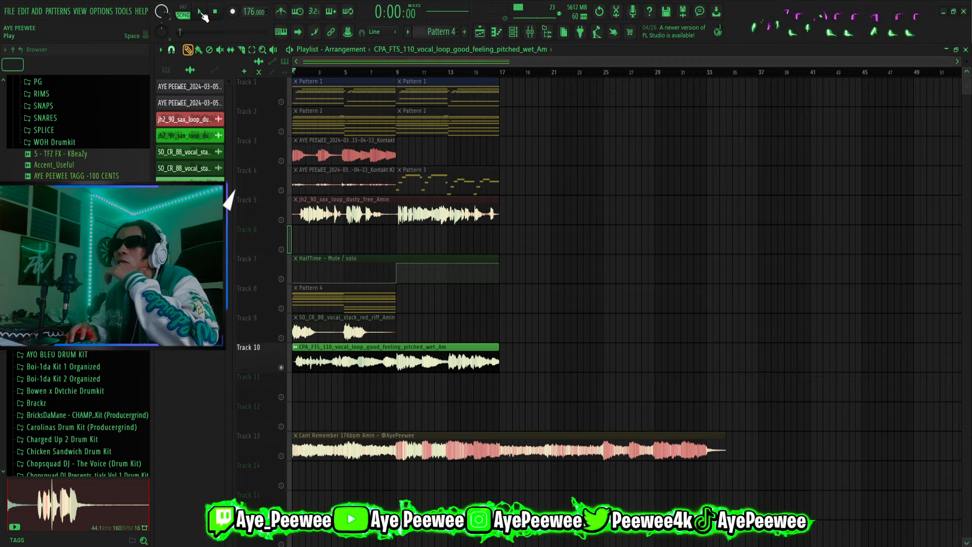
click(201, 13)
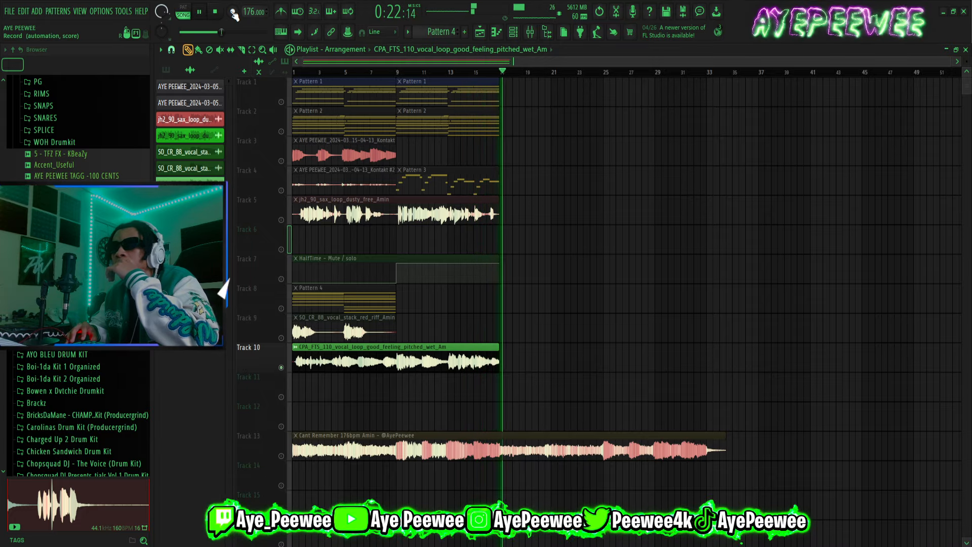
key(space)
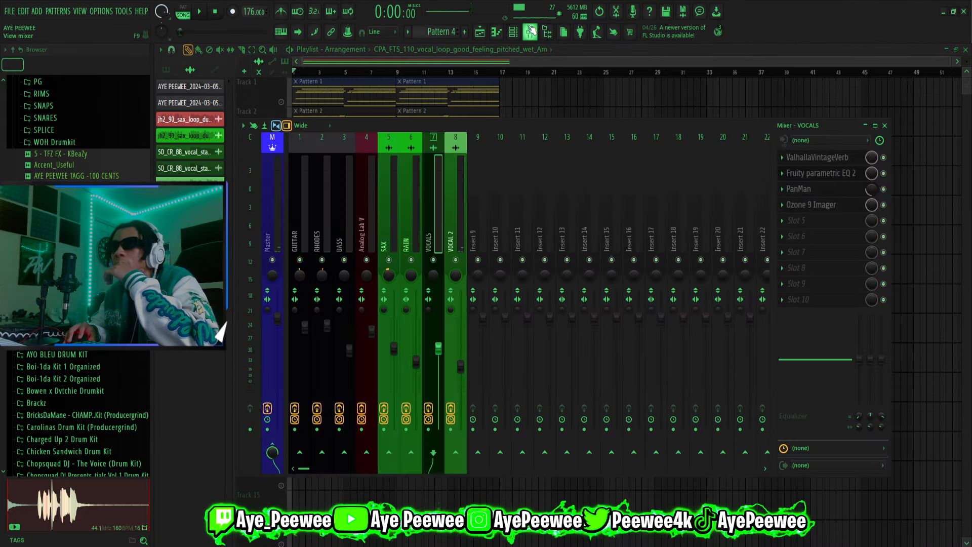
Review the ValhallaVintageVerb, Fruity parametric EQ 2 and Fruity delay 2 settings on the VOCAL 2 mixer insert
click(530, 32)
click(453, 174)
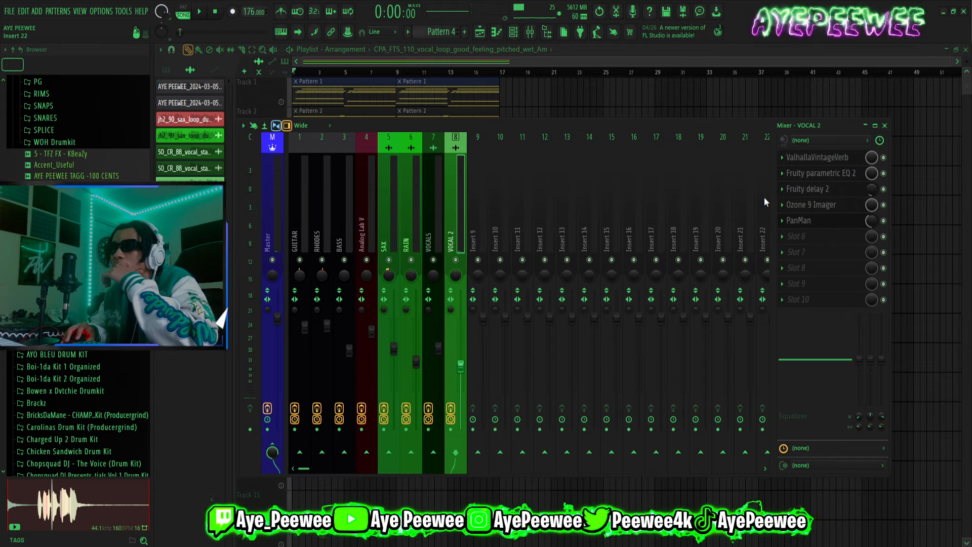
click(817, 157)
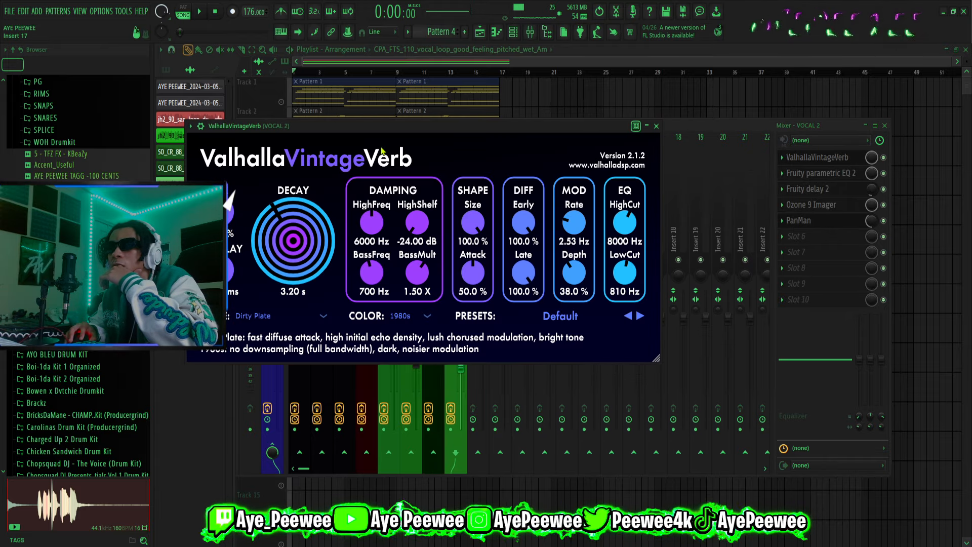
drag(422, 128, 553, 105)
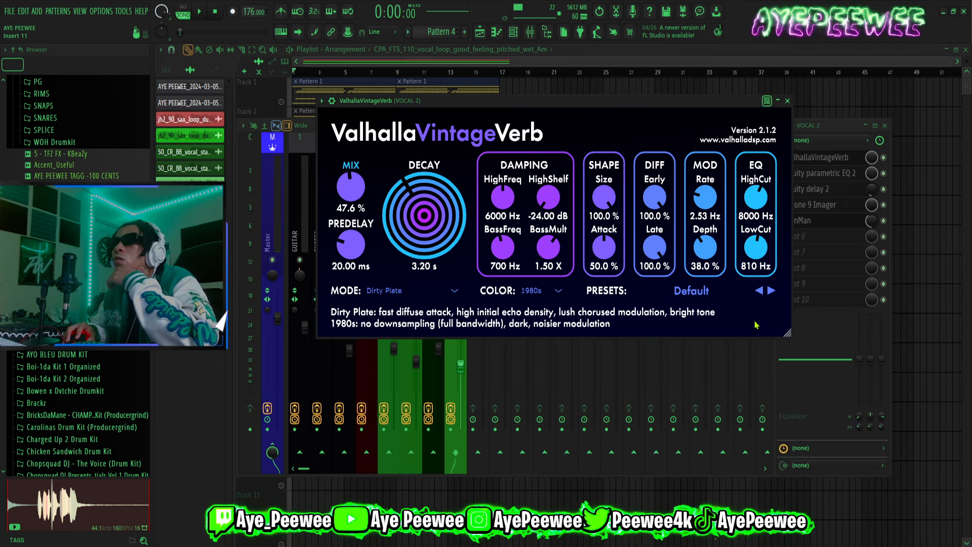
click(787, 101)
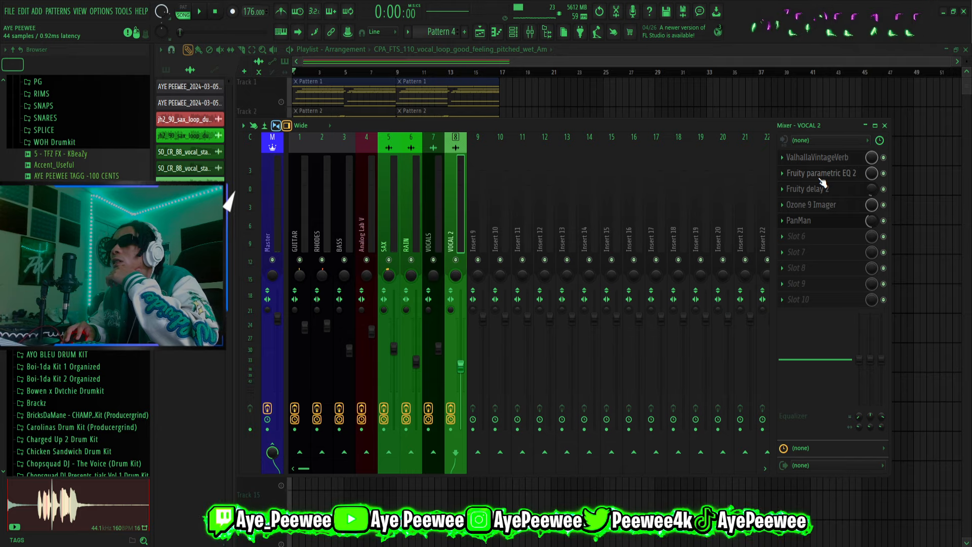
click(820, 177)
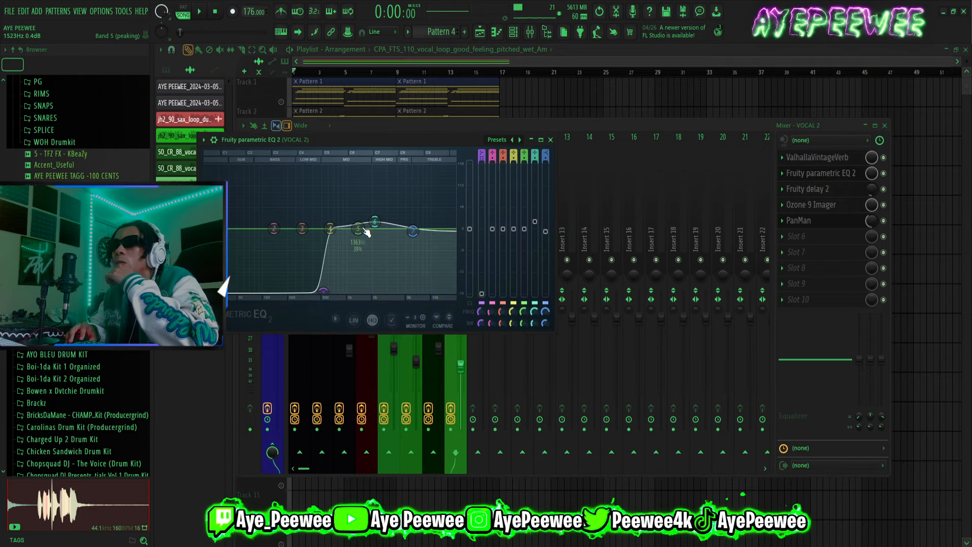
click(820, 189)
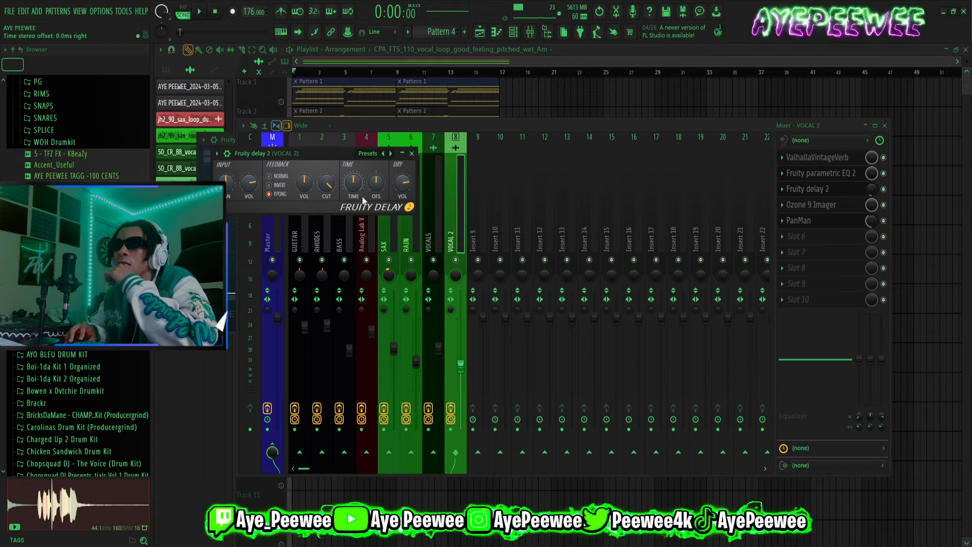
Finish checking Fruity delay 2 on the VOCAL 2 insert and review its Ozone 9 Imager and PanMan settings
drag(362, 200, 527, 209)
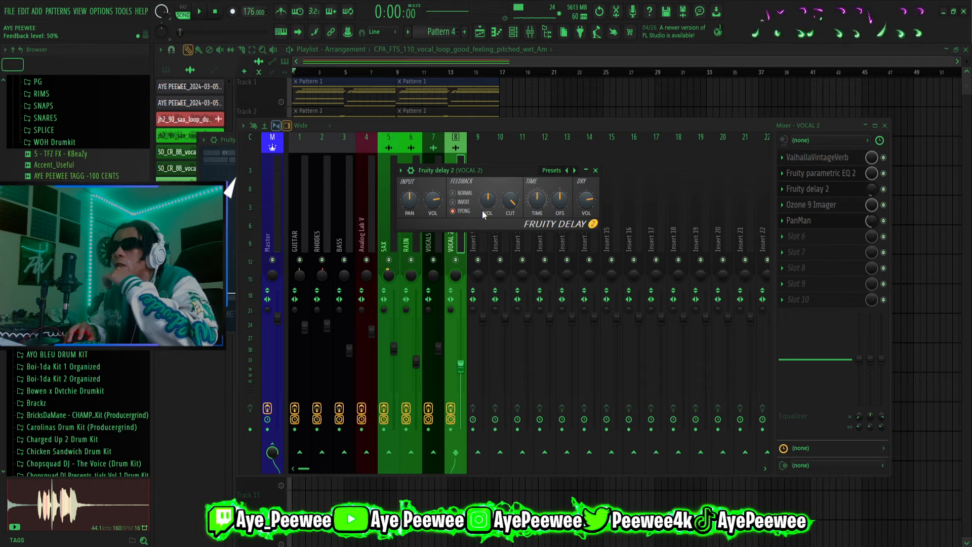
click(596, 171)
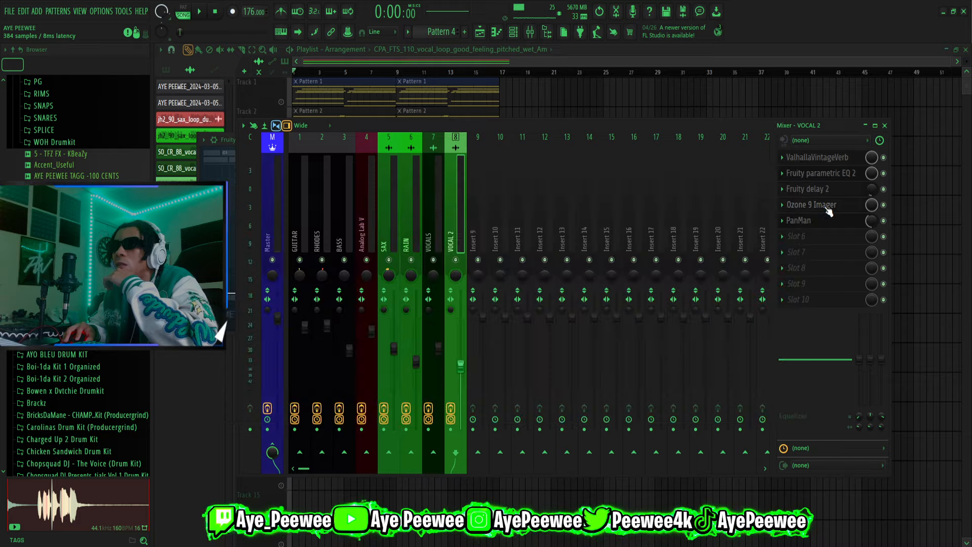
click(824, 208)
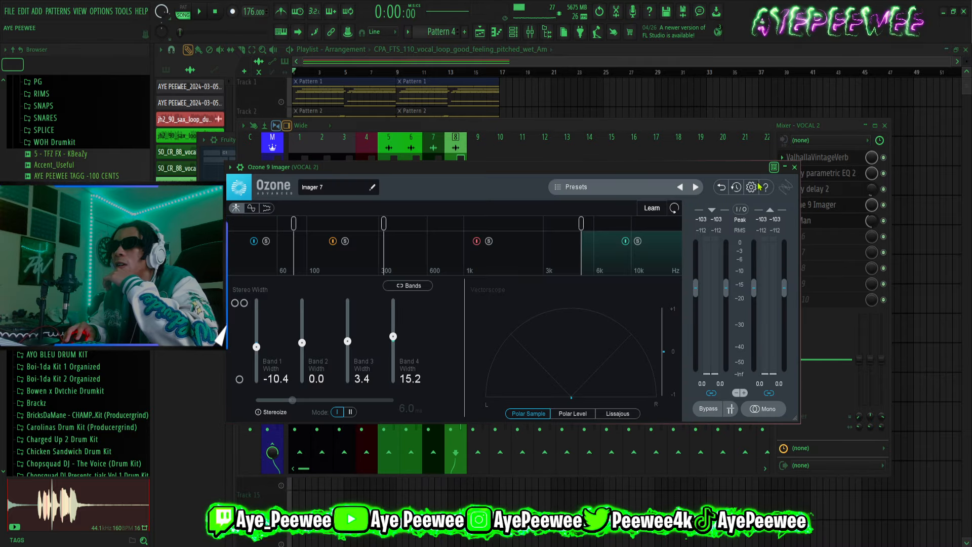
click(794, 167)
click(813, 223)
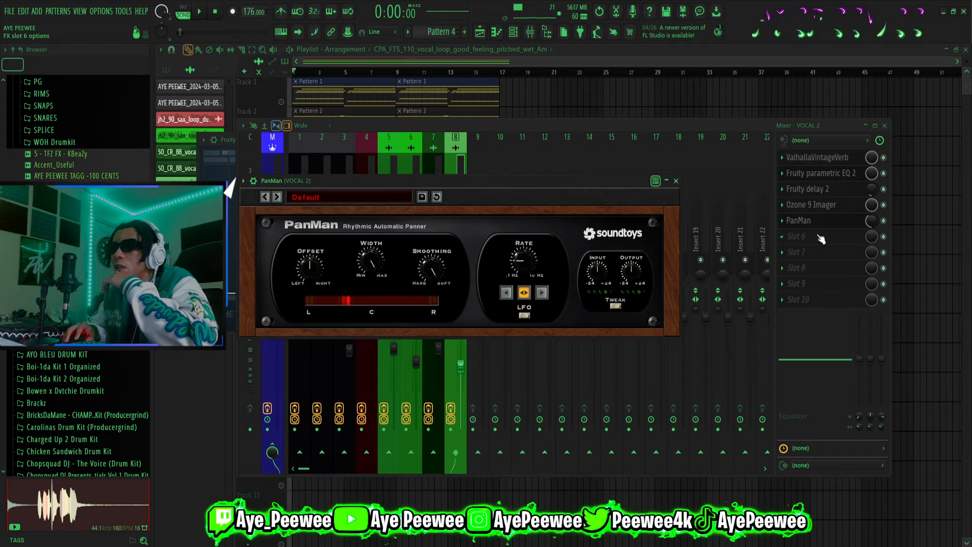
click(676, 181)
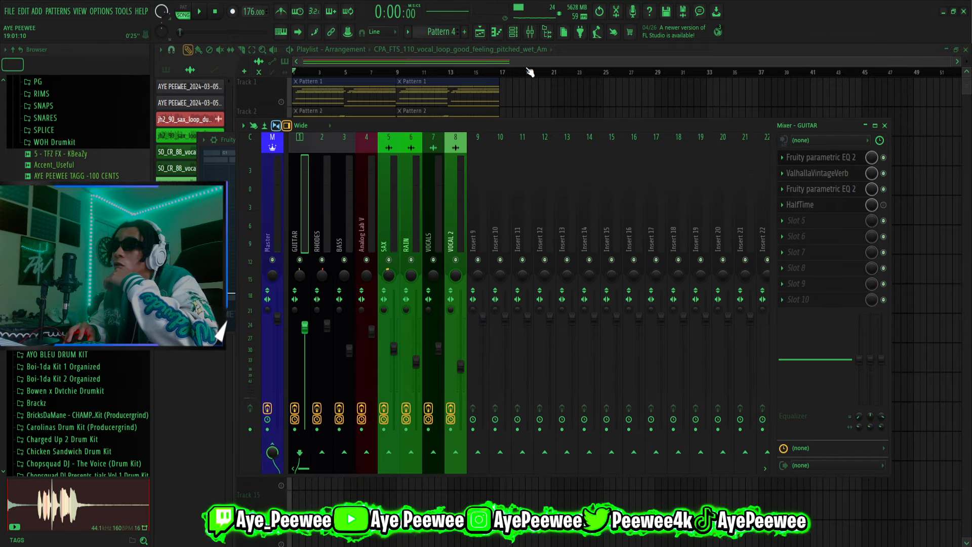
Return to the playlist, solo Track 13 and play the bounced "Cant Remember 176bpm Amin" clip from the start
key(F9)
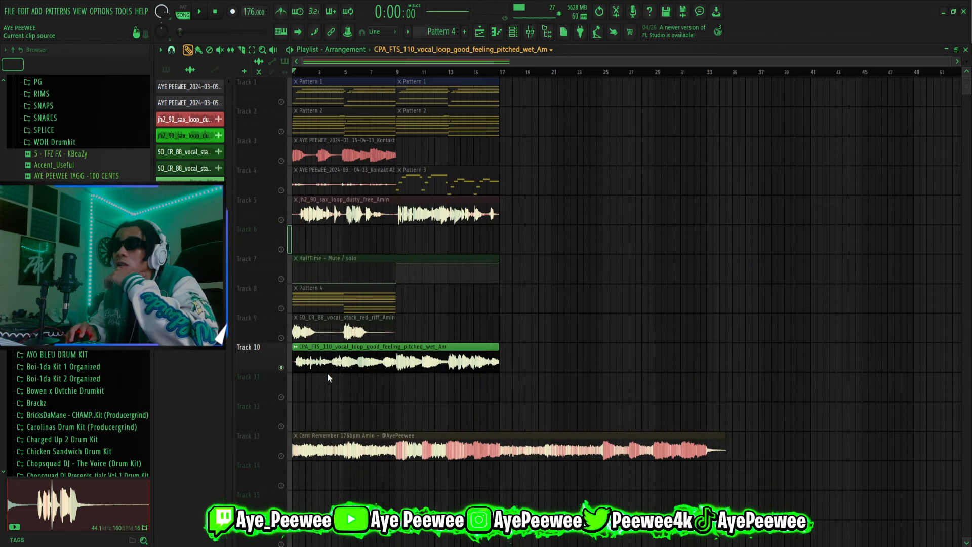
click(289, 452)
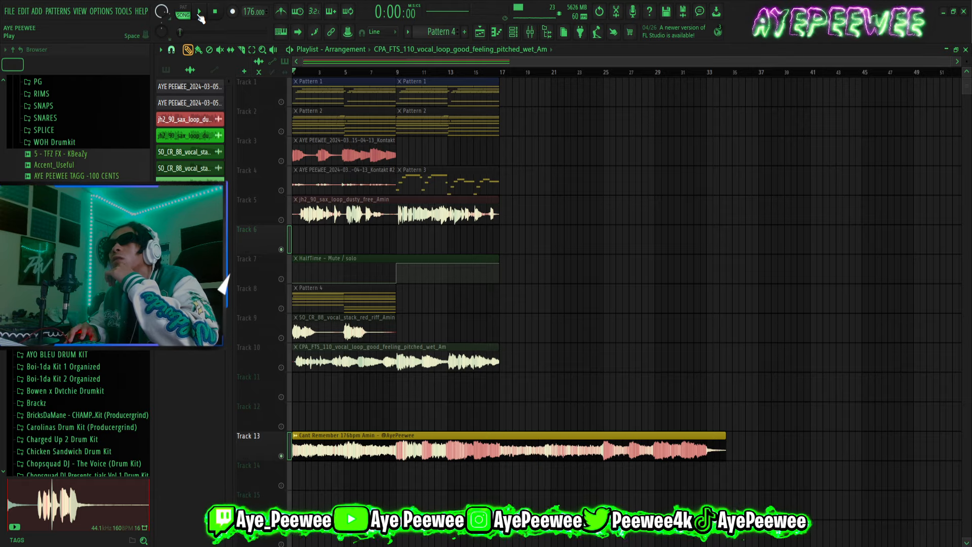
click(199, 12)
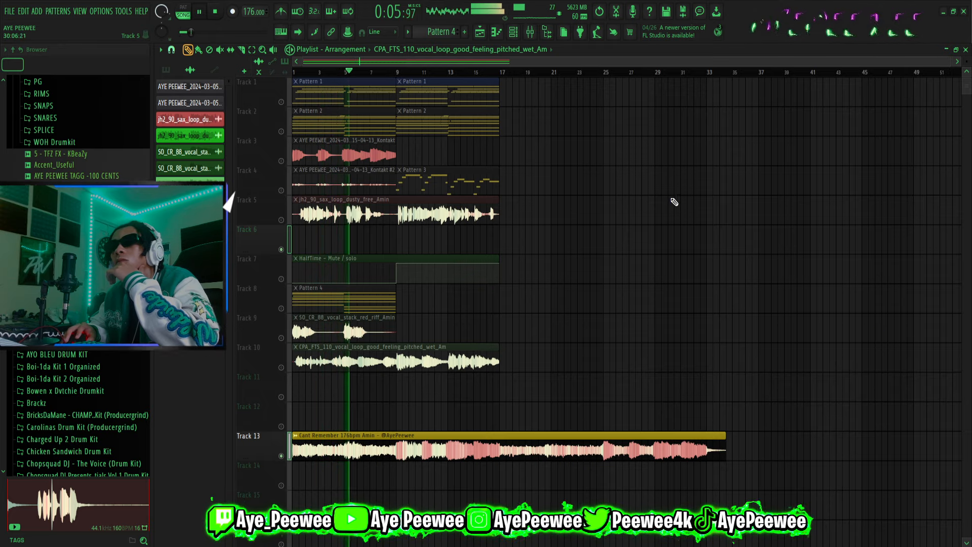
click(215, 12)
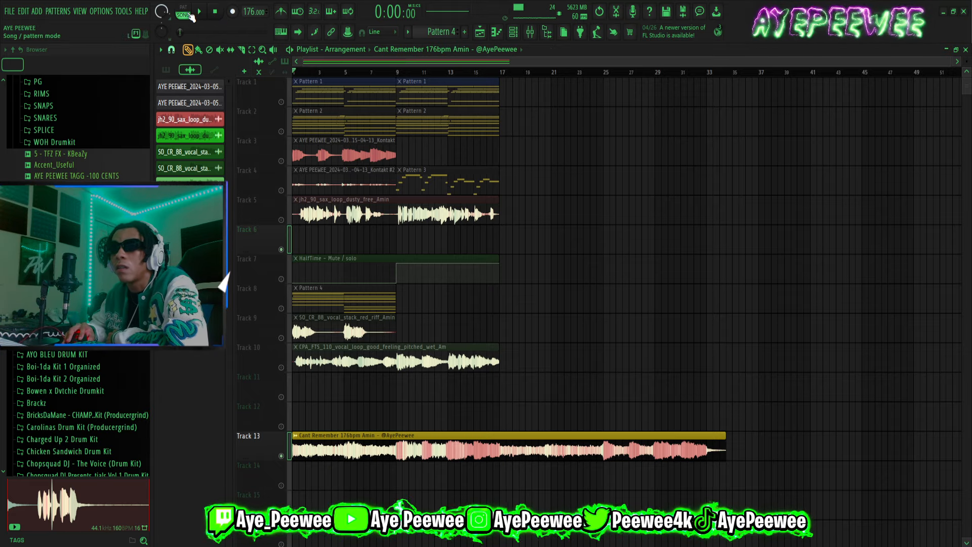
click(199, 12)
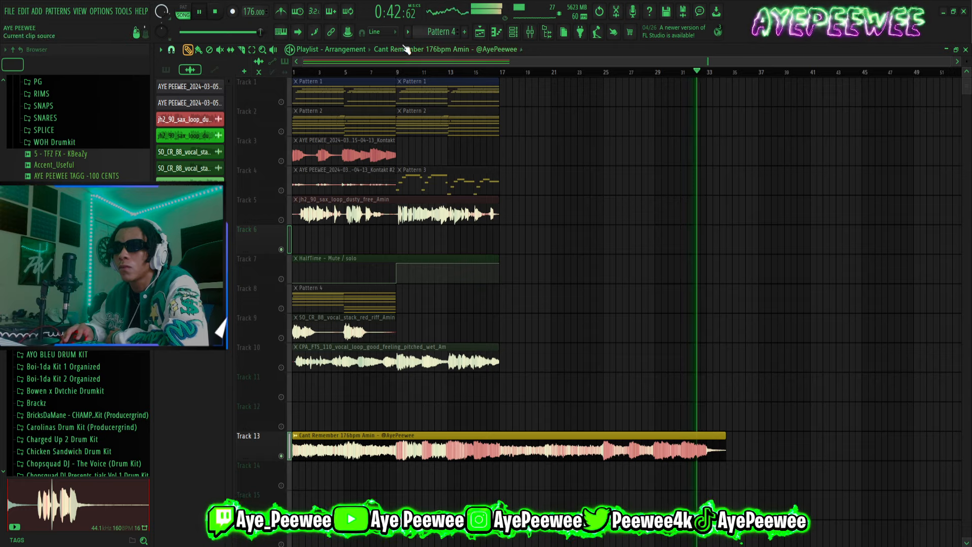
click(218, 14)
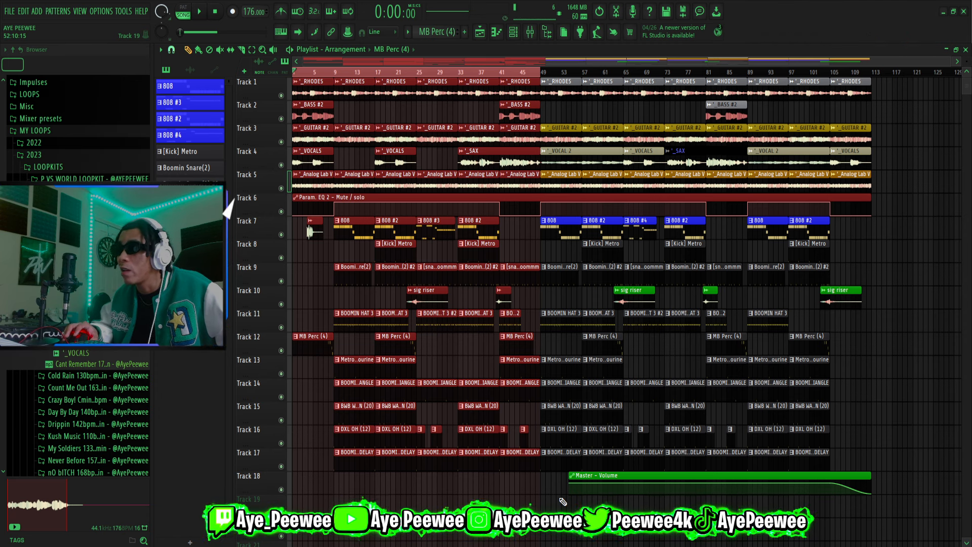
Play the full beat arrangement over the selected range from bar 1 to bar 49
click(200, 13)
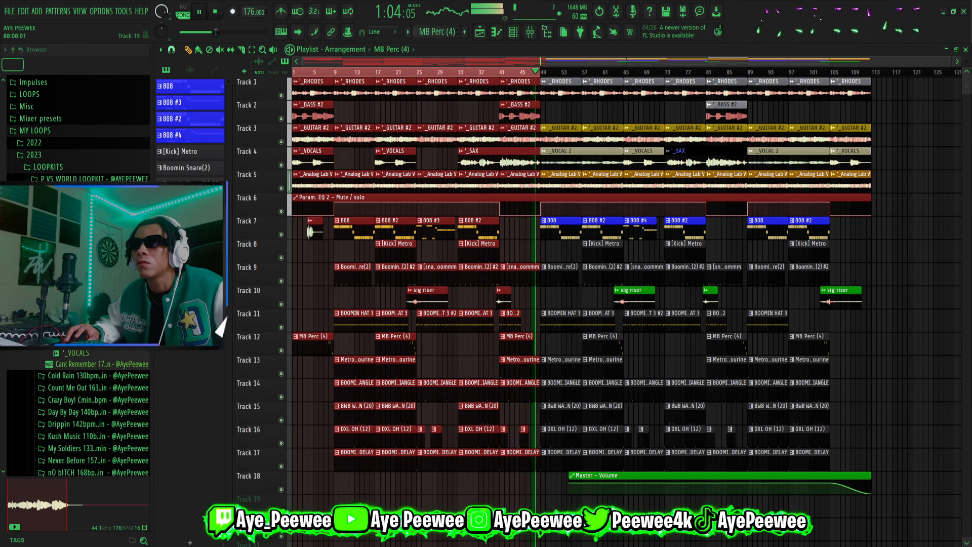
key(space)
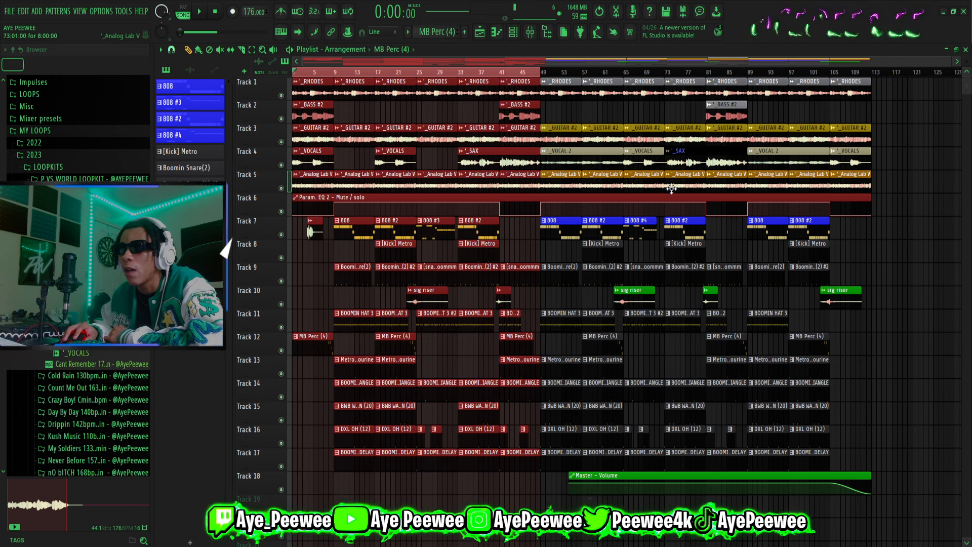
Place a VOCAL 2 clip at the start of Track 10, audition it soloed, and remove the clip and solo again
click(587, 159)
click(297, 302)
drag(297, 301, 292, 302)
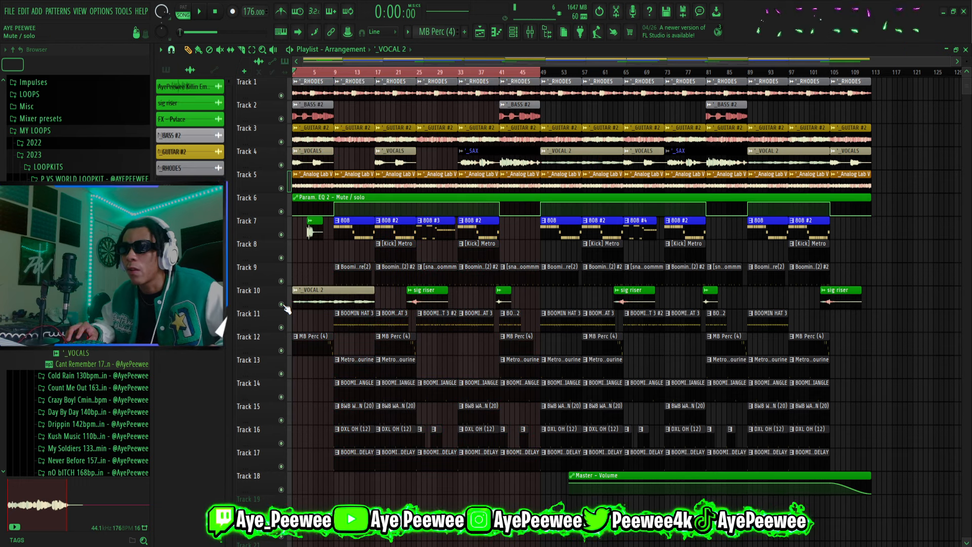
right_click(281, 304)
key(space)
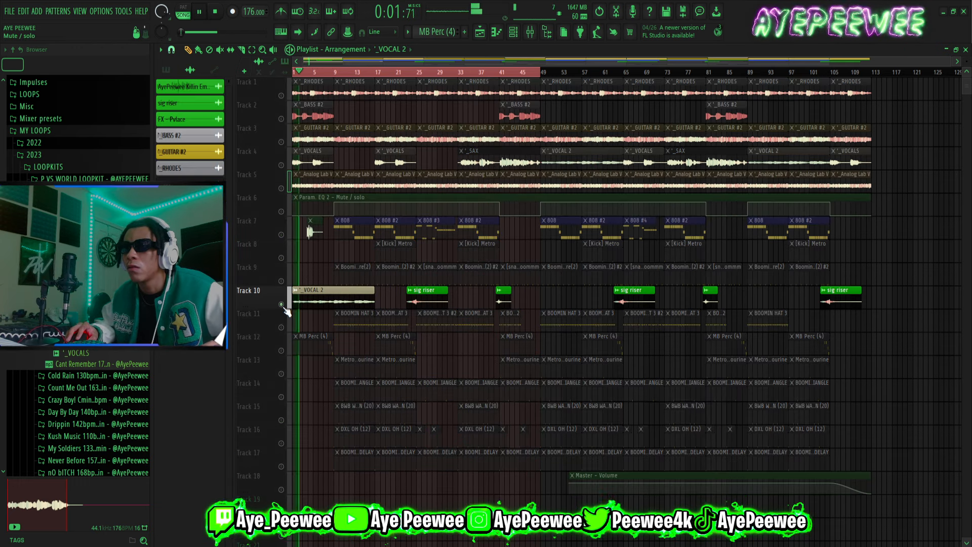
key(space)
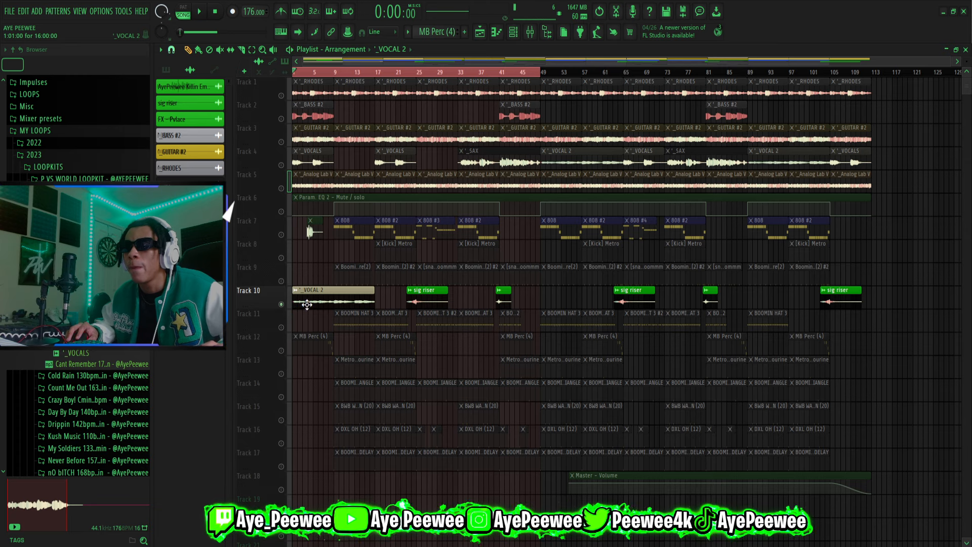
right_click(319, 294)
right_click(282, 305)
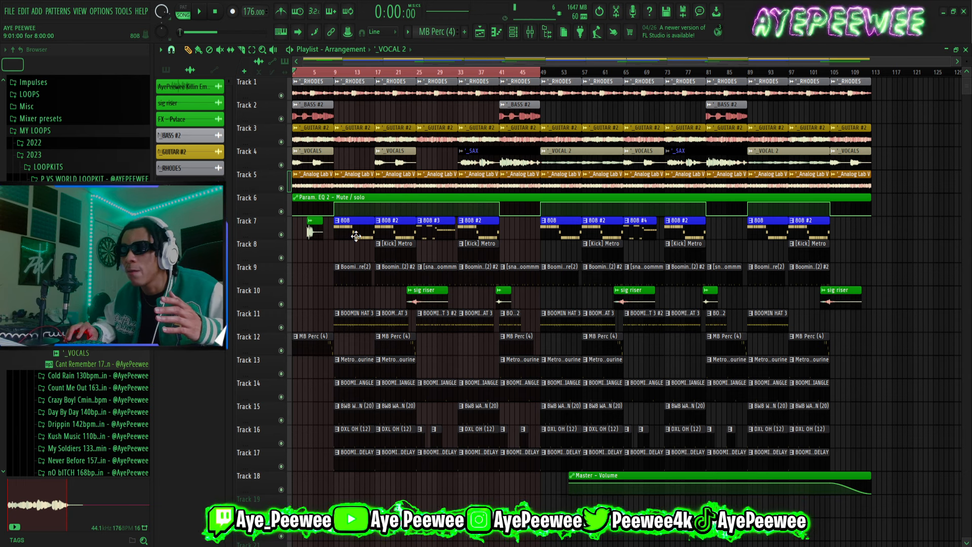
Play the arrangement from bar 9, where the 808s and drums enter
click(339, 73)
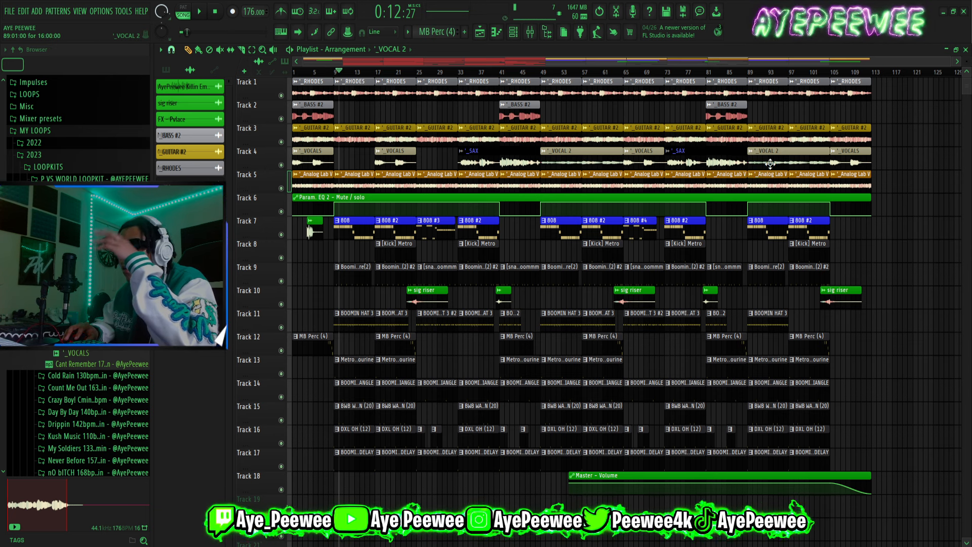
key(space)
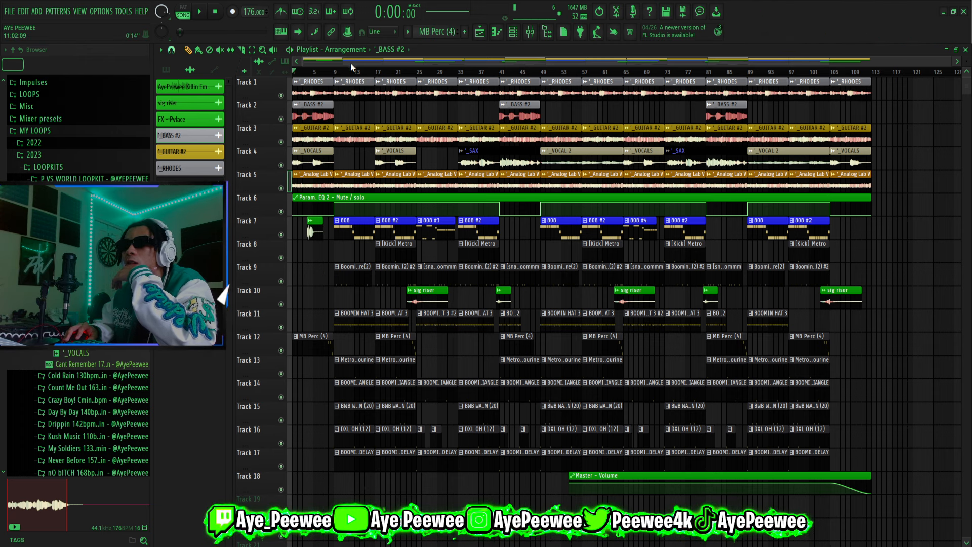
Solo Track 7, examine the first 808 pattern's notes in the piano roll, and return to the playlist
right_click(282, 235)
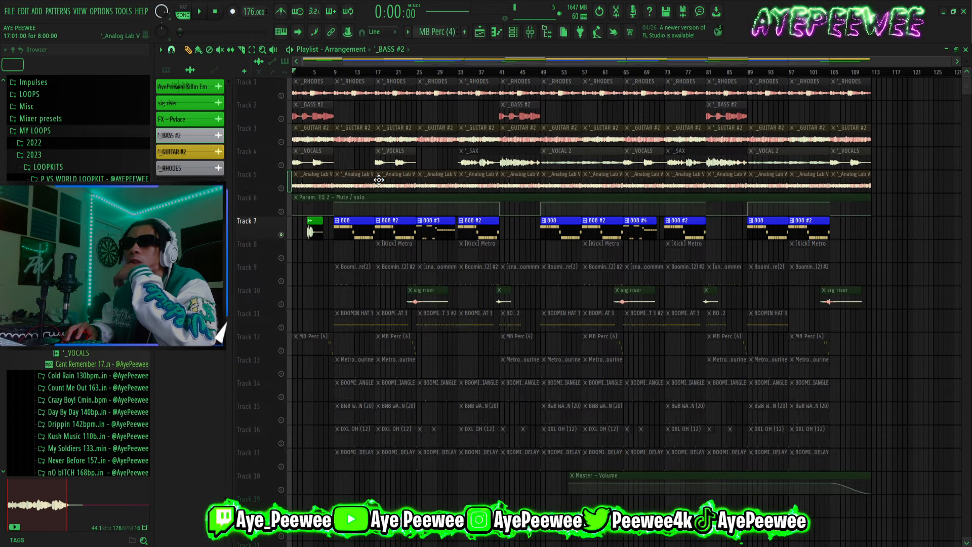
double_click(350, 232)
drag(467, 61, 278, 85)
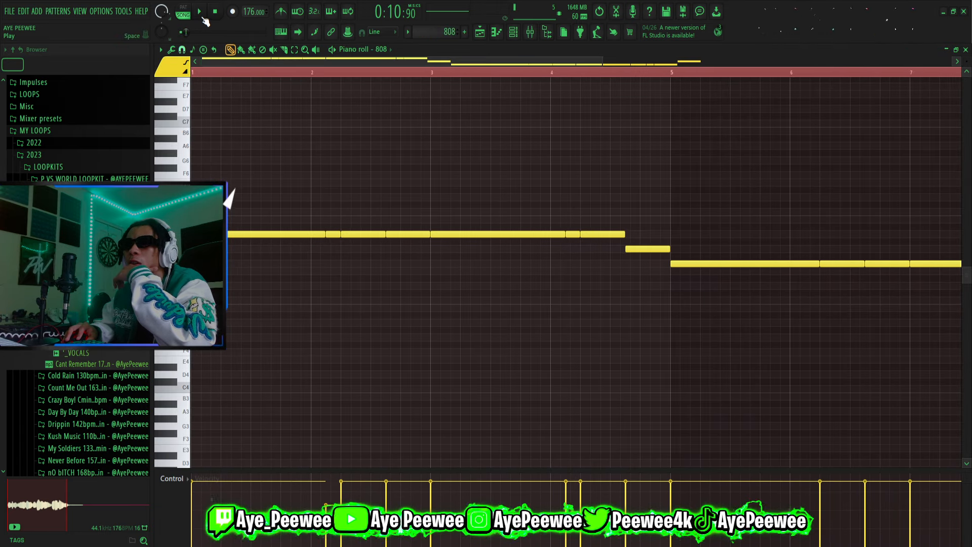
click(480, 32)
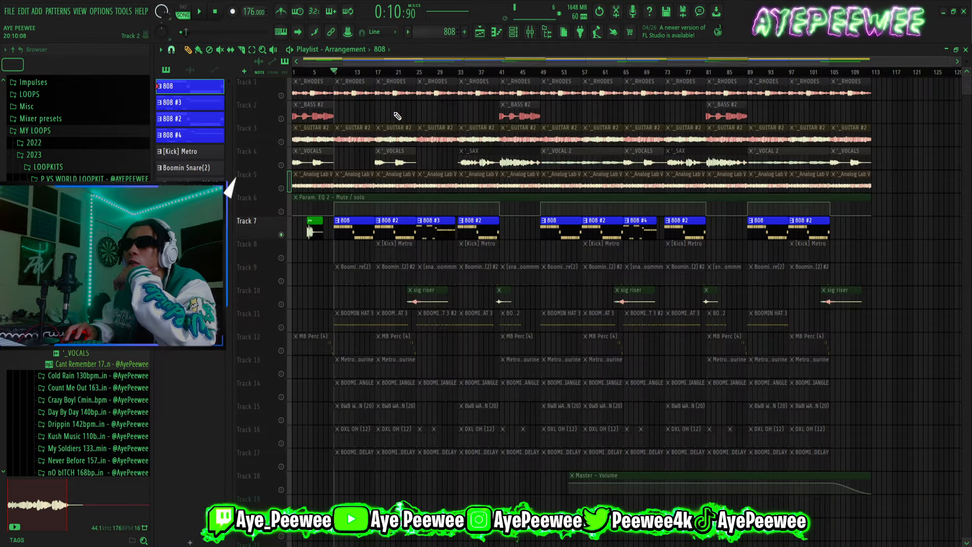
Select bars 9 to 33 in the playlist and play the first 808 pattern while following its notes in the piano roll
click(398, 238)
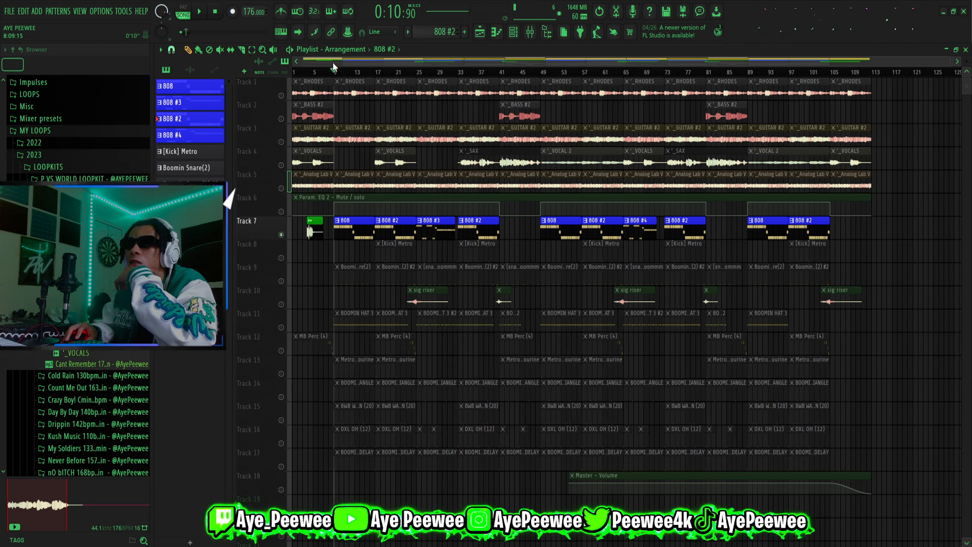
drag(339, 72, 461, 78)
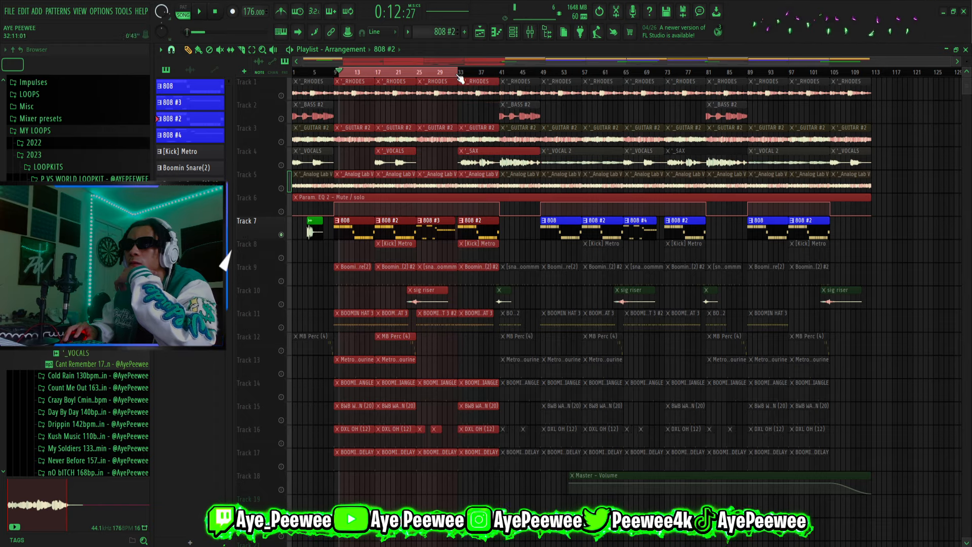
double_click(349, 224)
key(space)
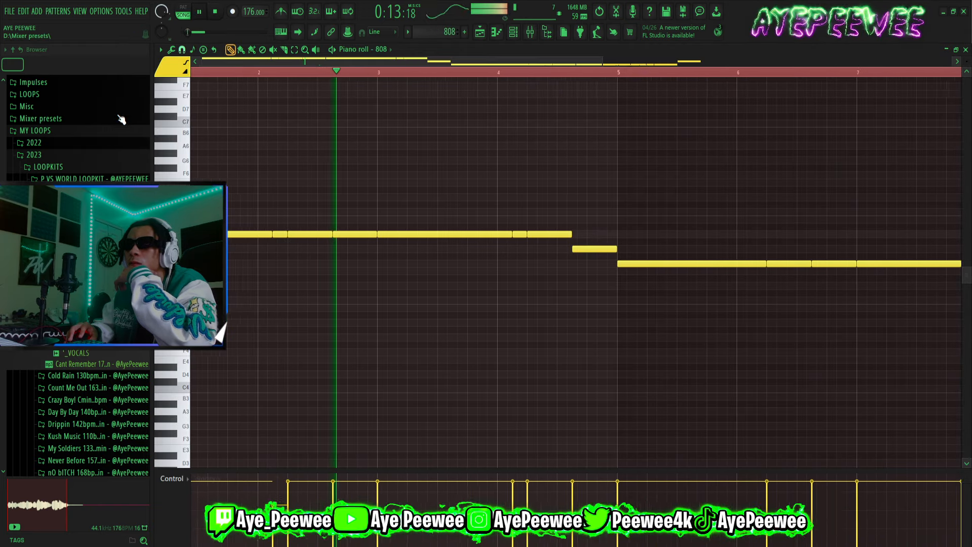
key(space)
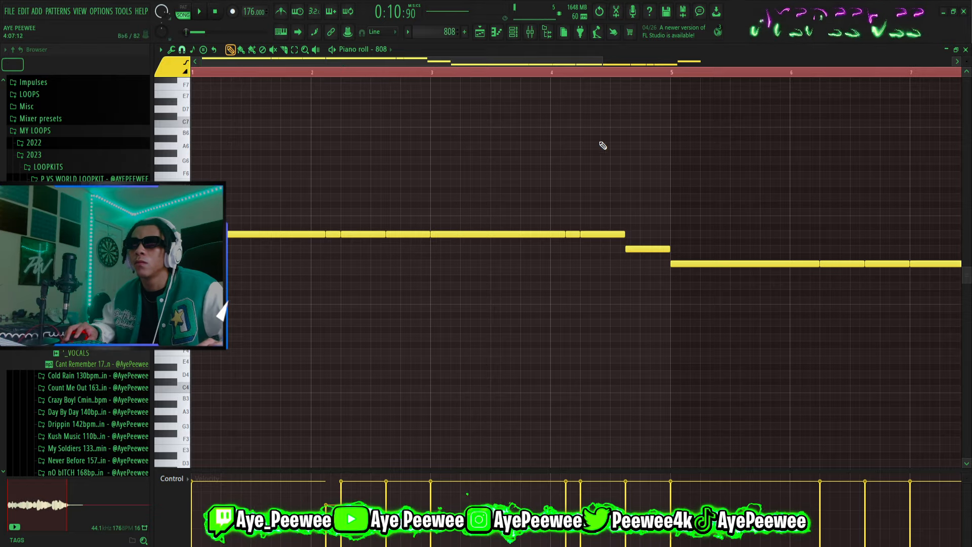
key(space)
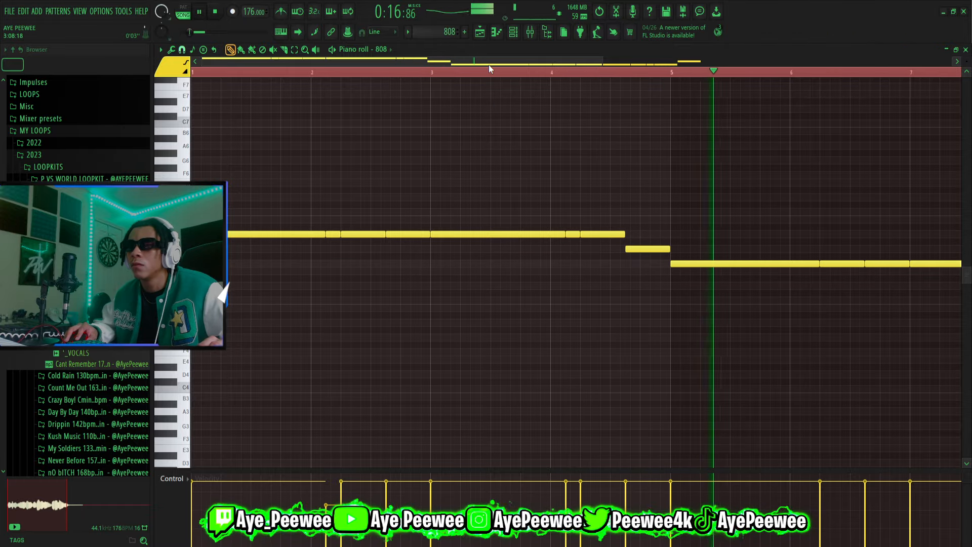
drag(488, 64, 818, 58)
click(480, 32)
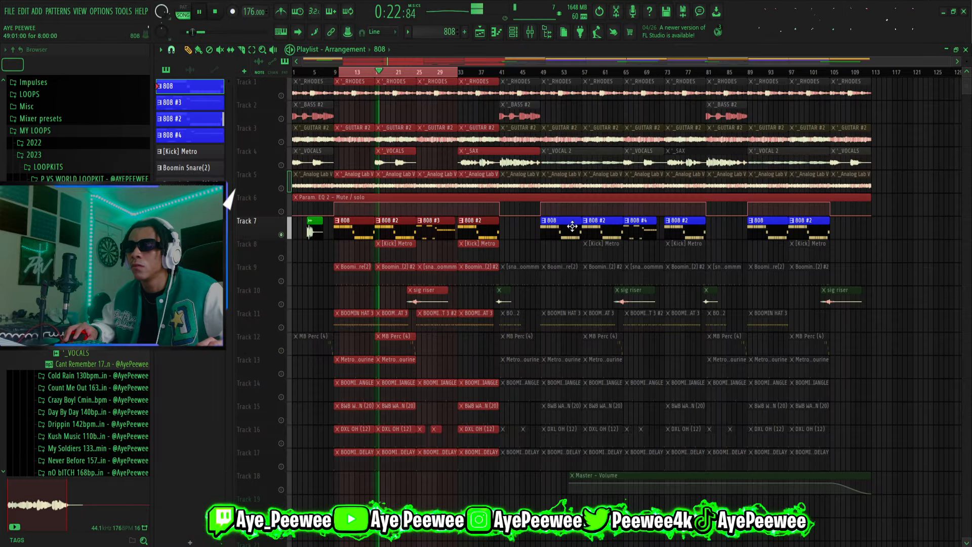
Follow the 808 #2 pattern's notes in the piano roll during playback and close the editor
double_click(408, 226)
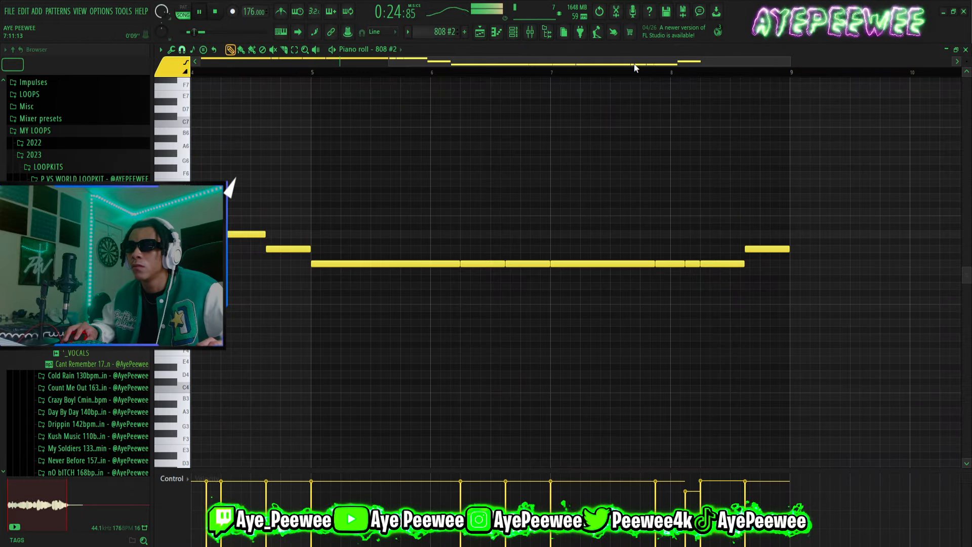
drag(636, 63, 599, 83)
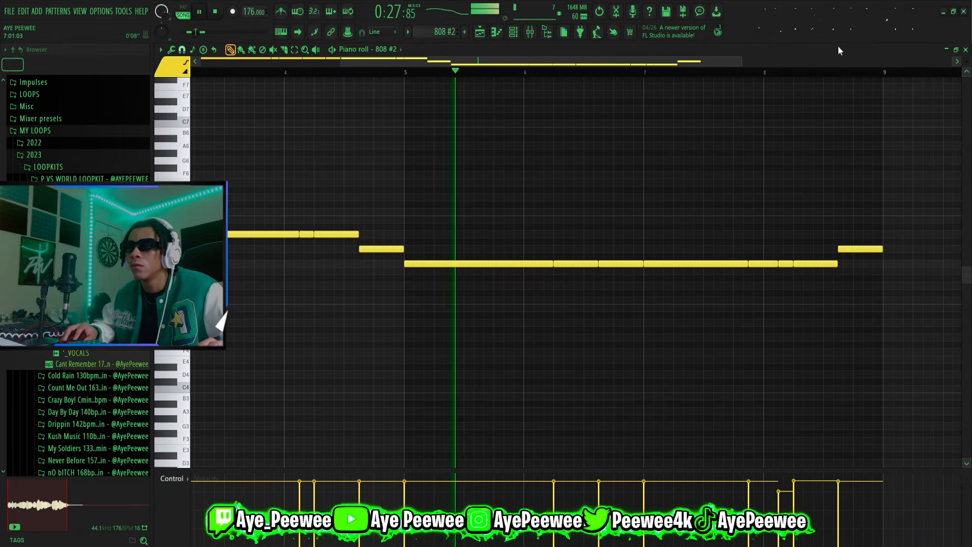
click(966, 49)
Follow the 808 #3 pattern's notes through to their end in the piano roll, stop playback and return to the playlist
double_click(437, 229)
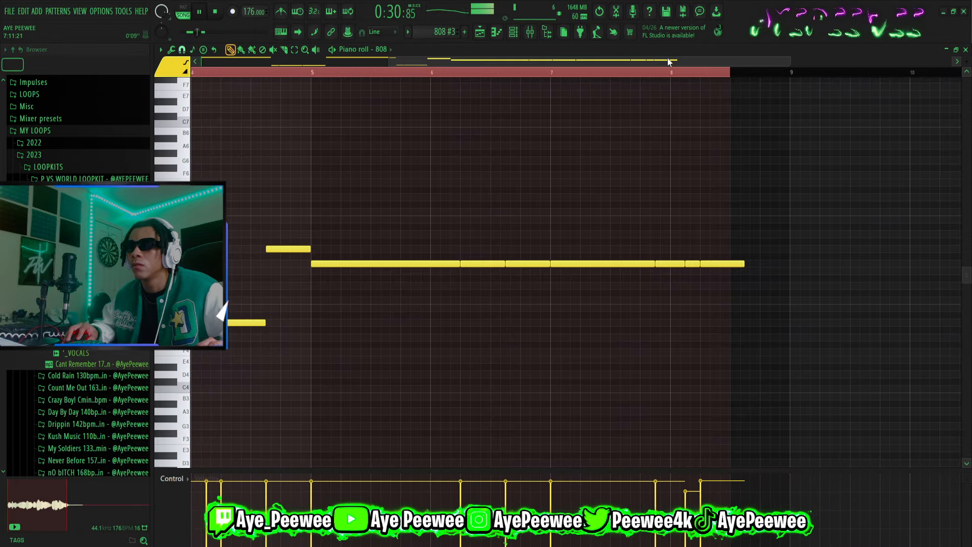
drag(670, 61, 105, 61)
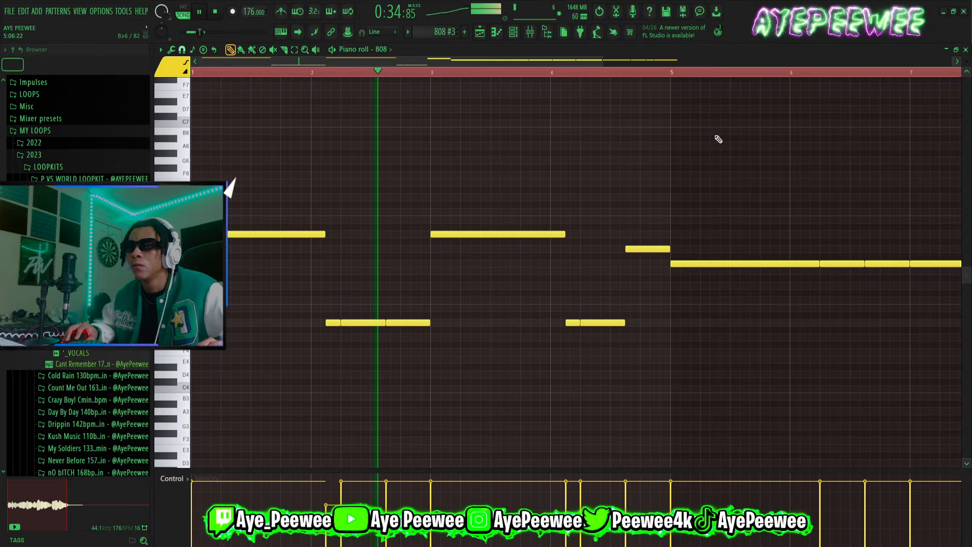
drag(589, 61, 771, 74)
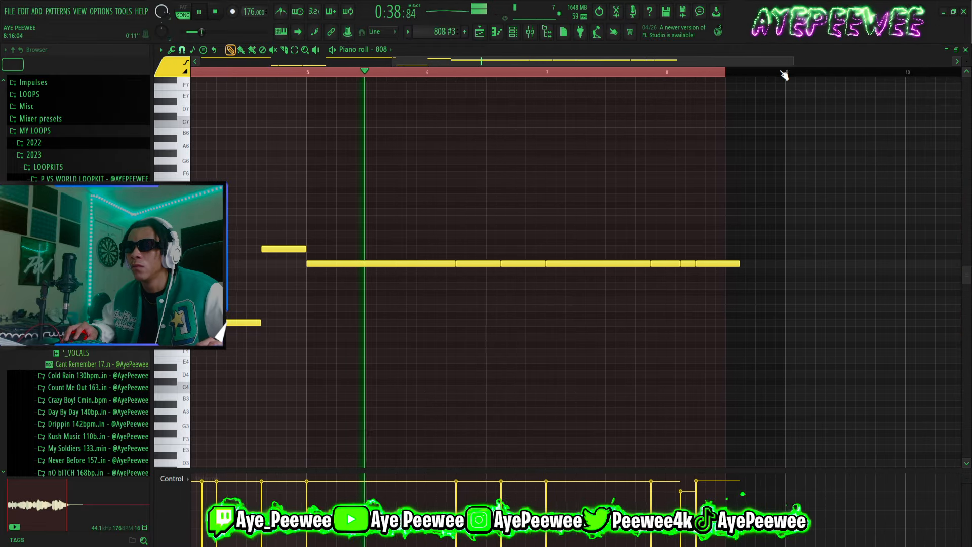
key(space)
click(480, 32)
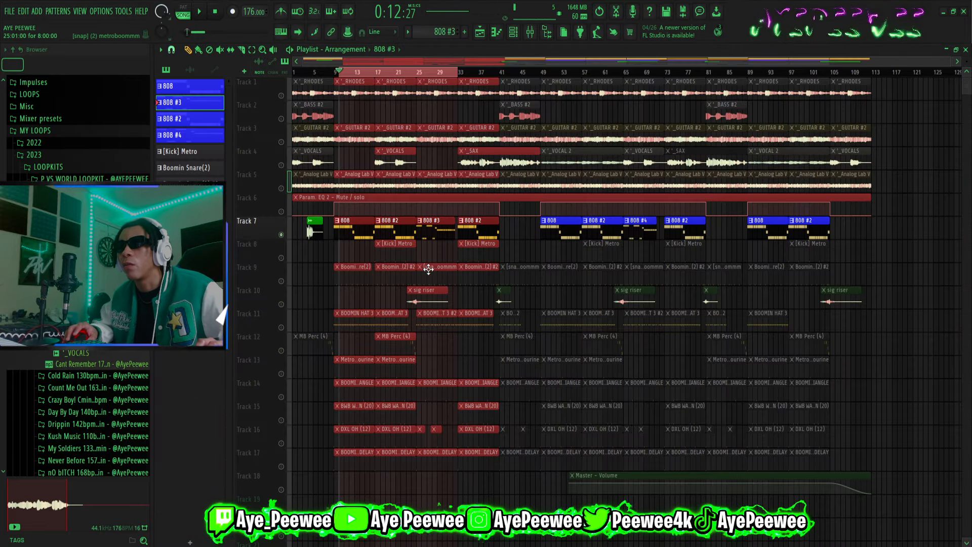
Unmute Track 8, play the [Kick] Metro pattern with its piano roll notes open, then return to the playlist and stop playback
click(282, 258)
double_click(392, 255)
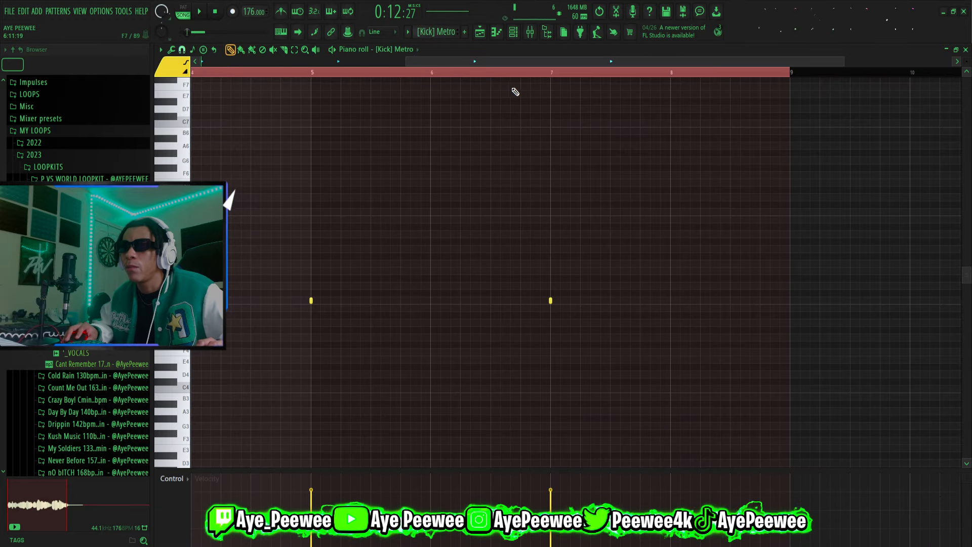
key(space)
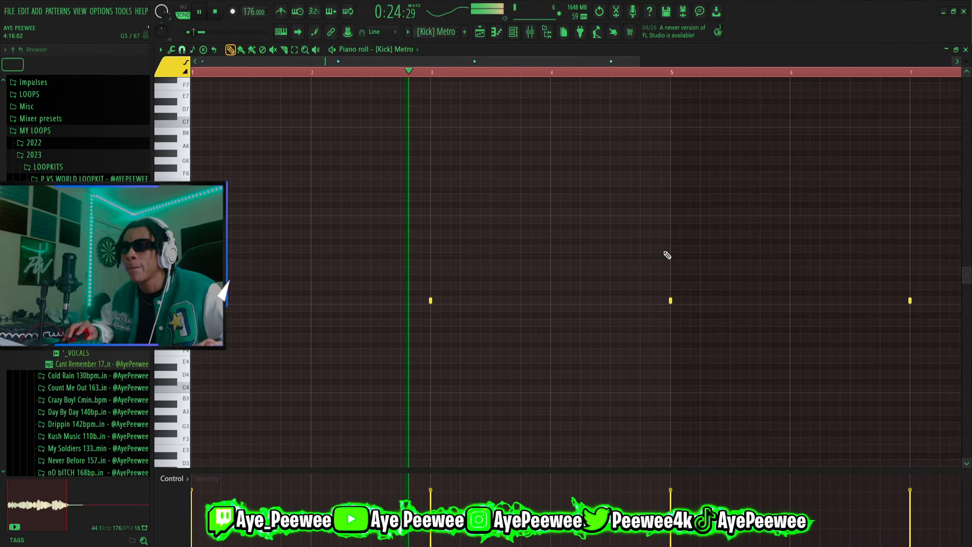
click(965, 49)
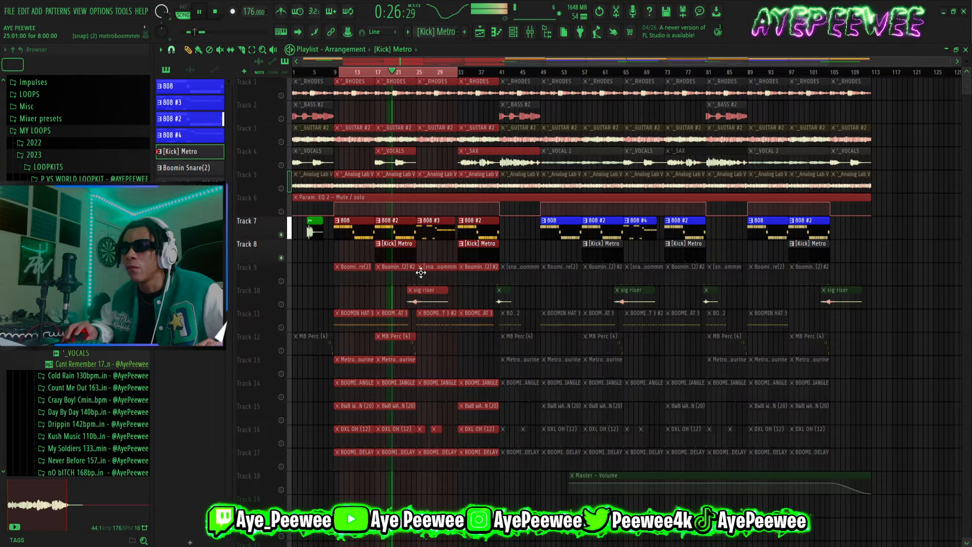
key(space)
Unmute Track 9, play the Boomin Snare(2) pattern while viewing its notes in the piano roll, and return to the playlist
click(282, 281)
double_click(345, 279)
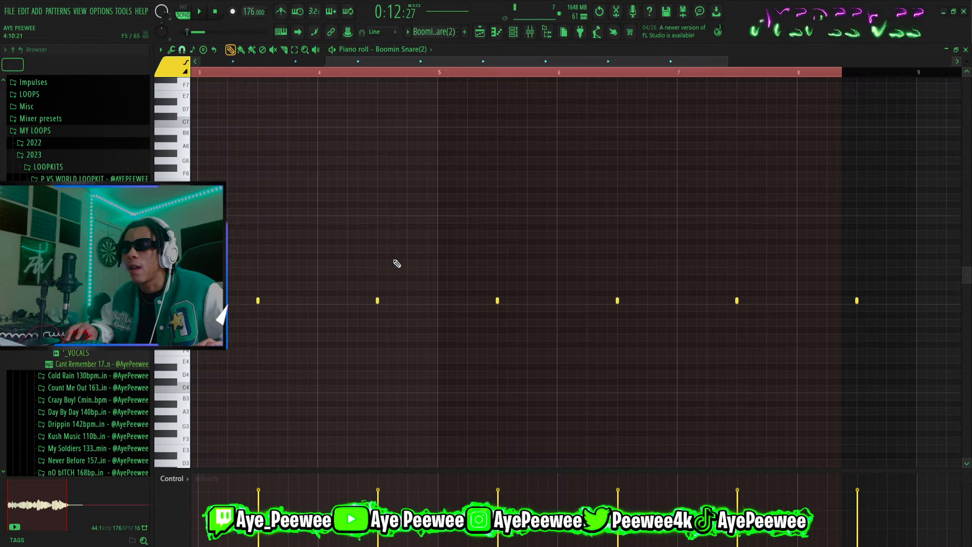
key(space)
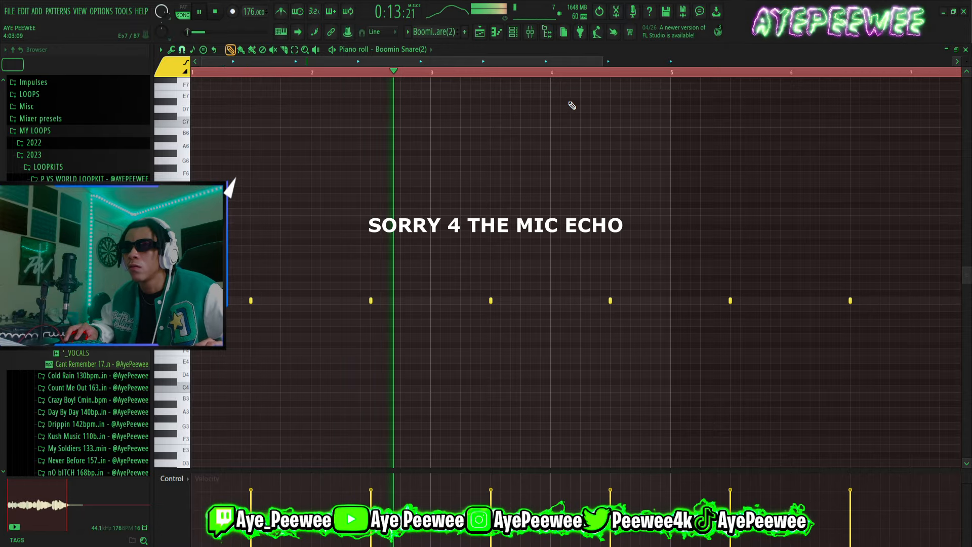
click(486, 34)
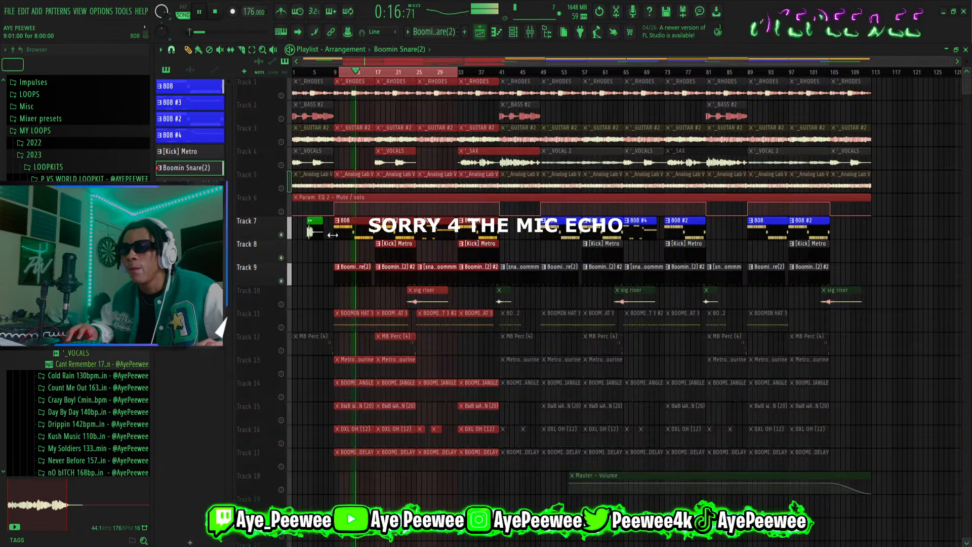
Unmute Track 11, follow the BOOMIN HAT 3 notes through to their end in the piano roll, and return to the playlist
click(281, 327)
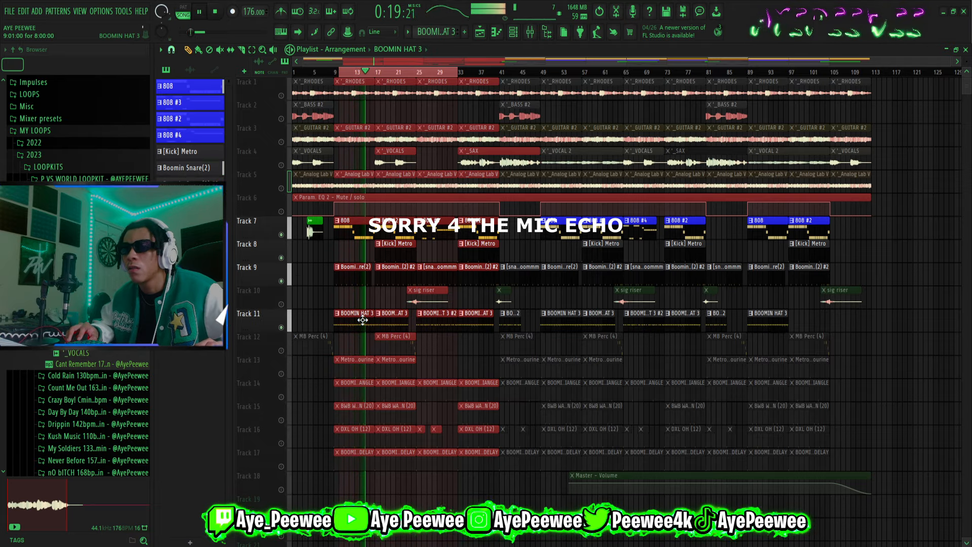
double_click(384, 324)
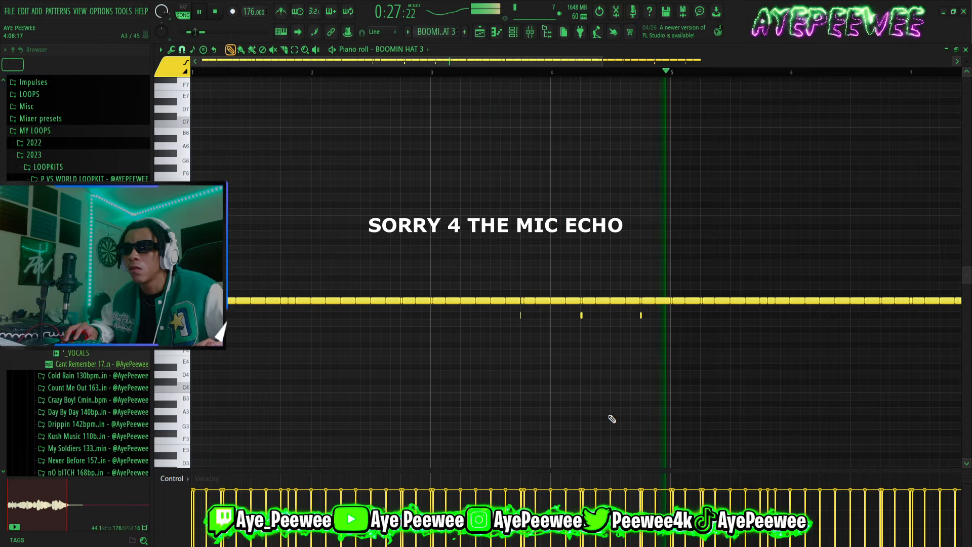
drag(476, 62, 676, 61)
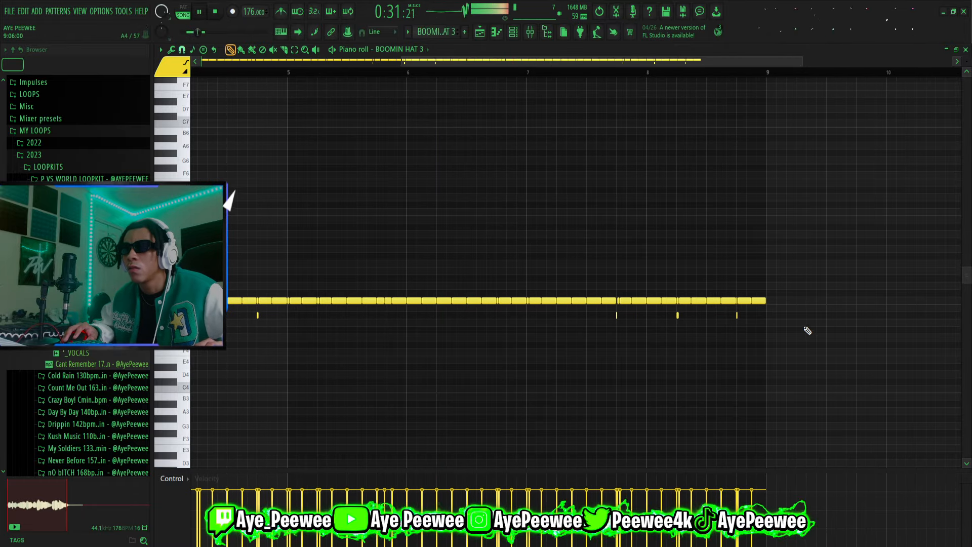
key(F5)
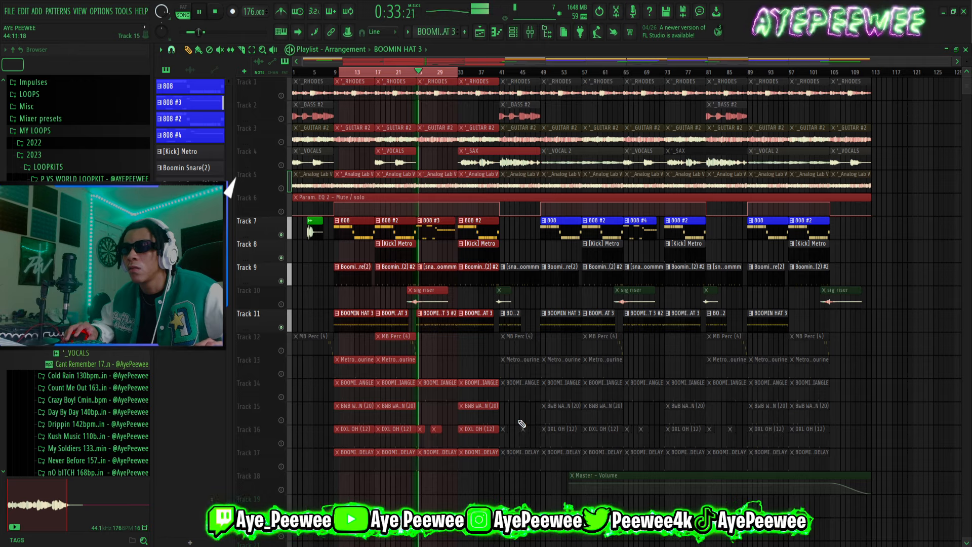
Examine the final notes of the [snap] (2) metroboommm pattern in the piano roll, stop playback and return to the playlist
double_click(439, 276)
drag(605, 57, 667, 55)
key(space)
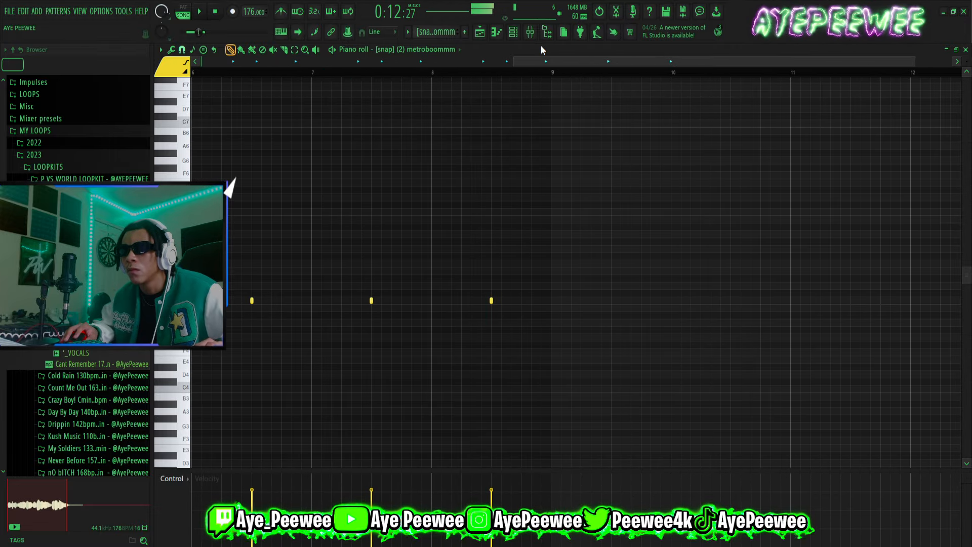
click(480, 31)
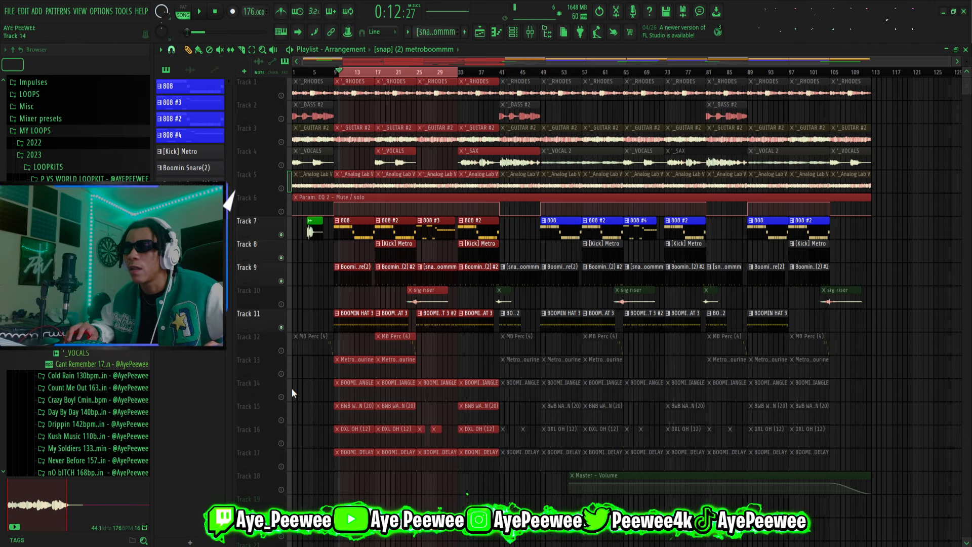
Open Track 12's MB Perc (4) pattern in the piano roll, bring its notes into view and place the playhead at bar 7
double_click(399, 338)
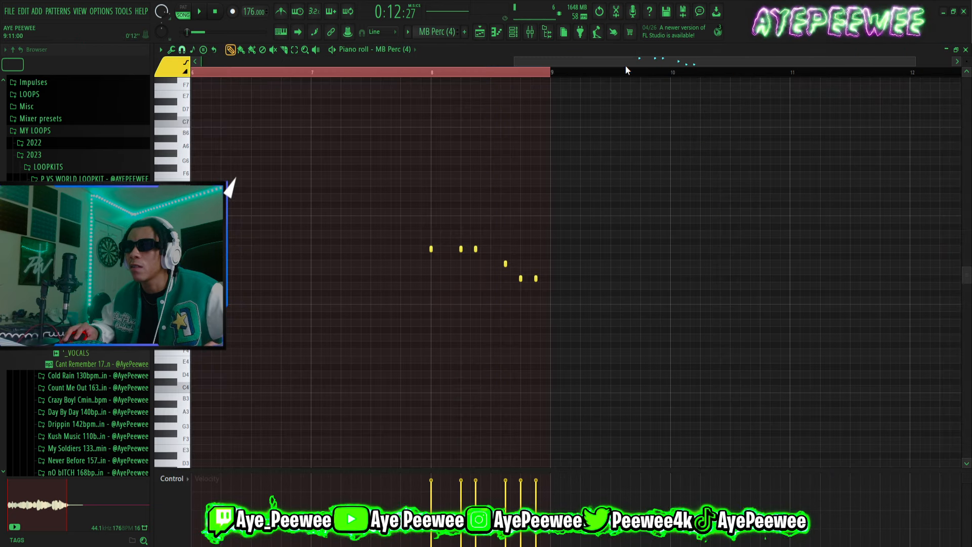
drag(632, 59, 585, 62)
click(398, 73)
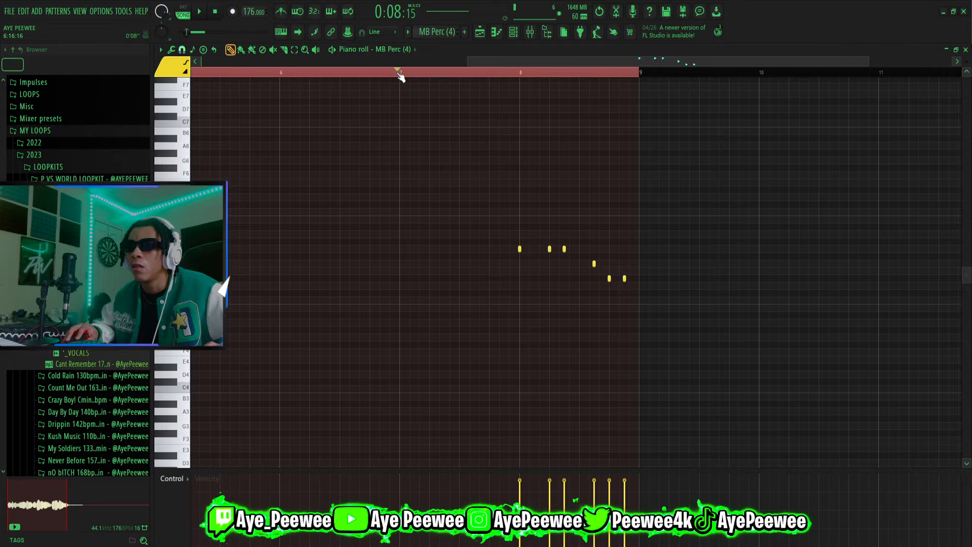
Inspect the ValhallaVintageVerb settings on the MB Perc (4) mixer track and close the plugin
click(530, 32)
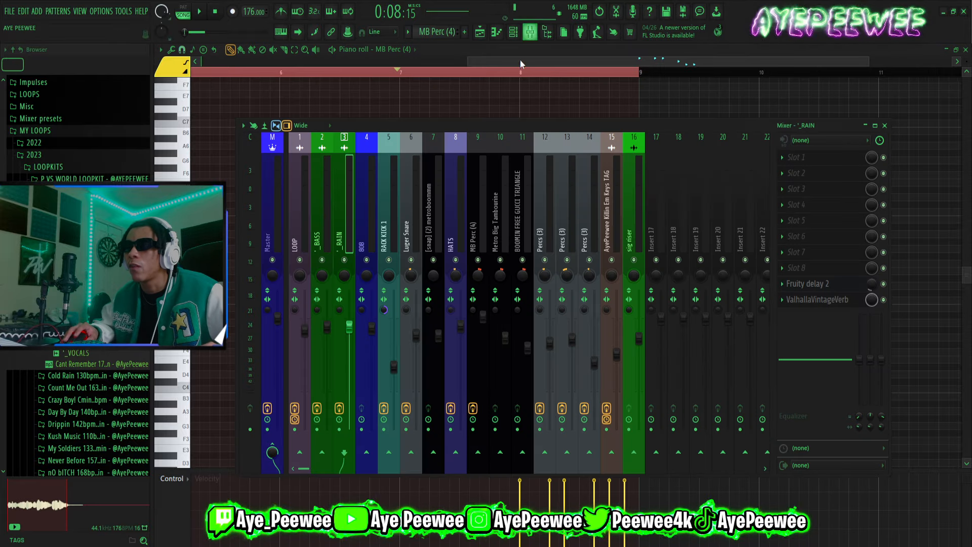
click(473, 233)
click(816, 299)
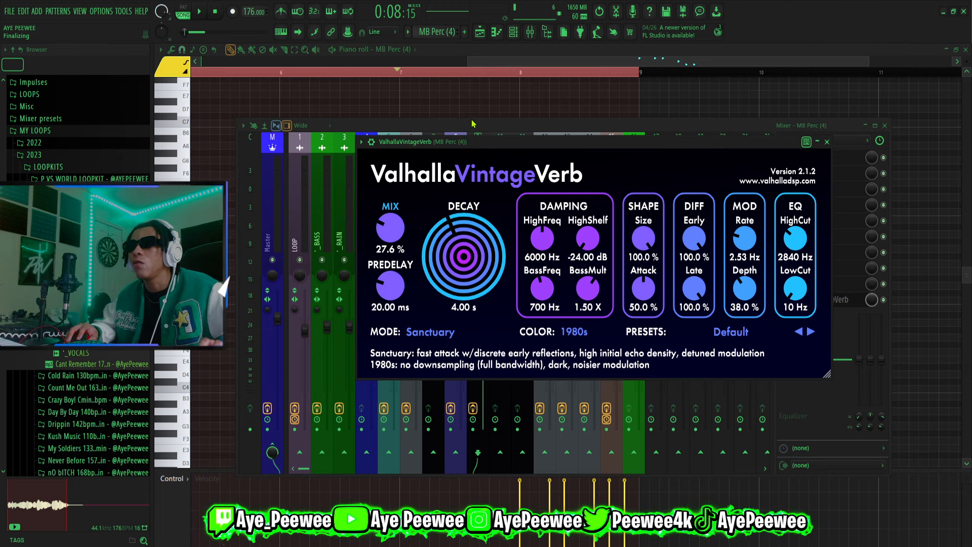
click(826, 142)
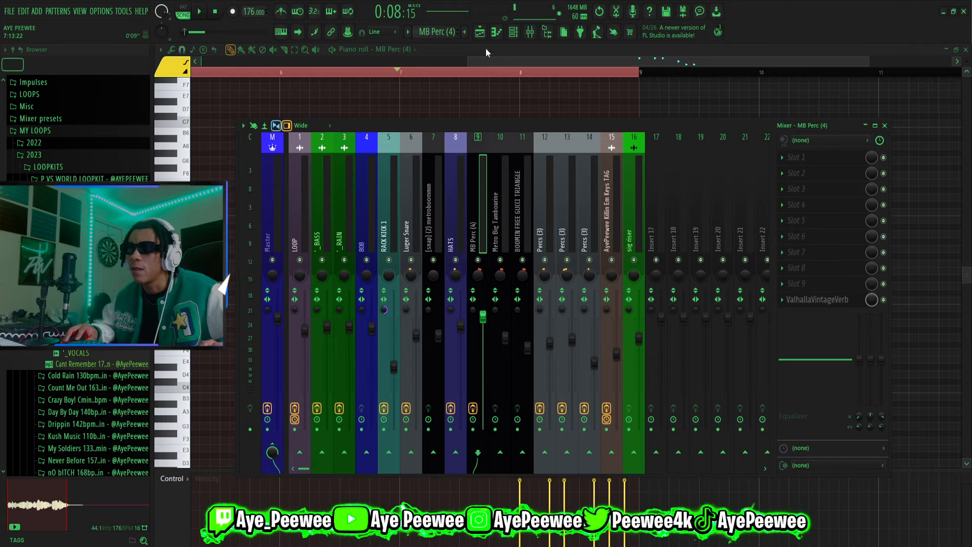
Return to the playlist and audition the drums with MB Perc (4) from bar 23, then stop playback
click(479, 32)
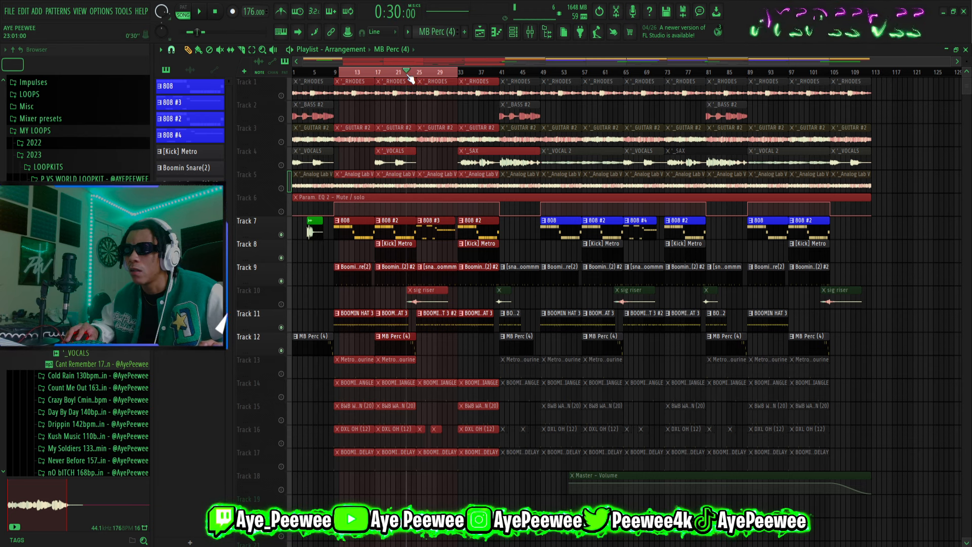
key(space)
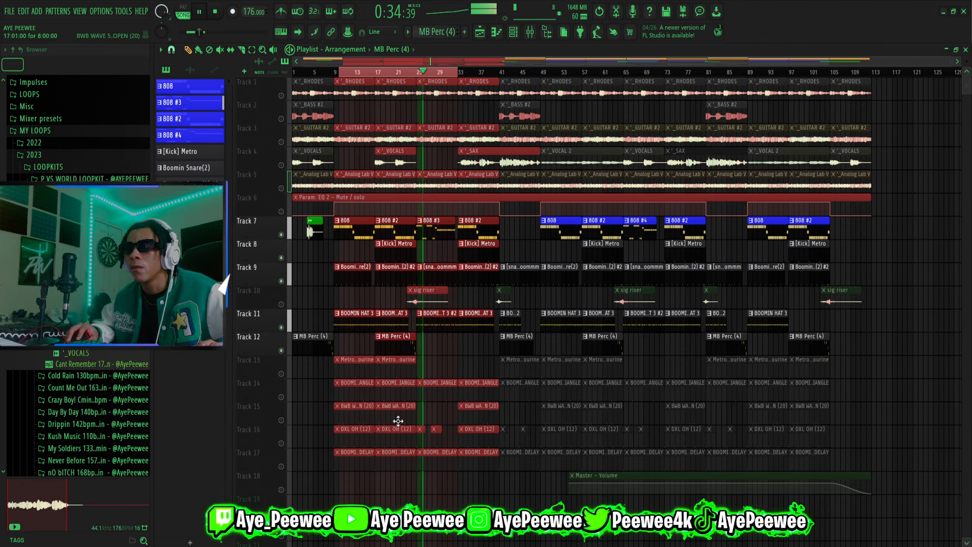
key(space)
Review the effect slots of the Luger Snare, MB Perc (4), Metro Big Tambourine, HATS, triangle and Percs (3) mixer tracks
click(529, 35)
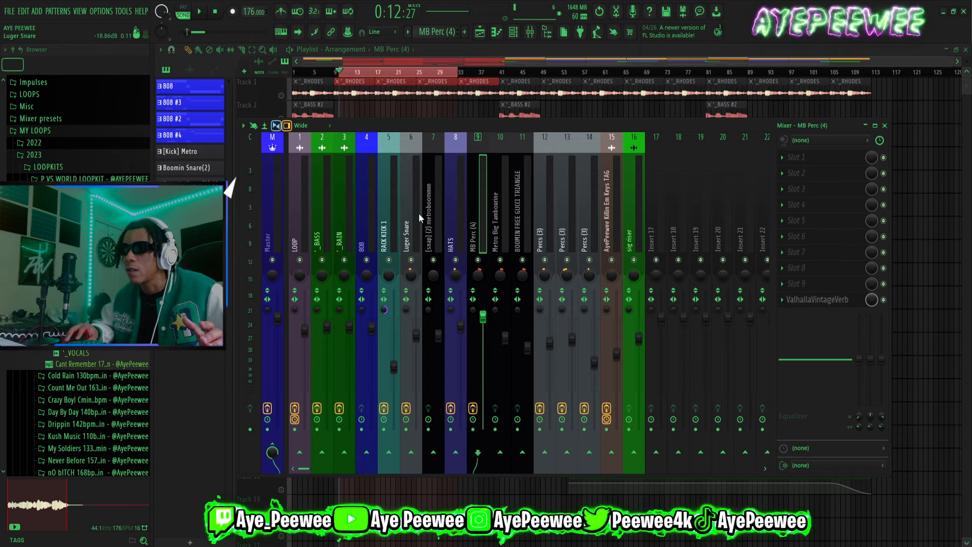
click(411, 250)
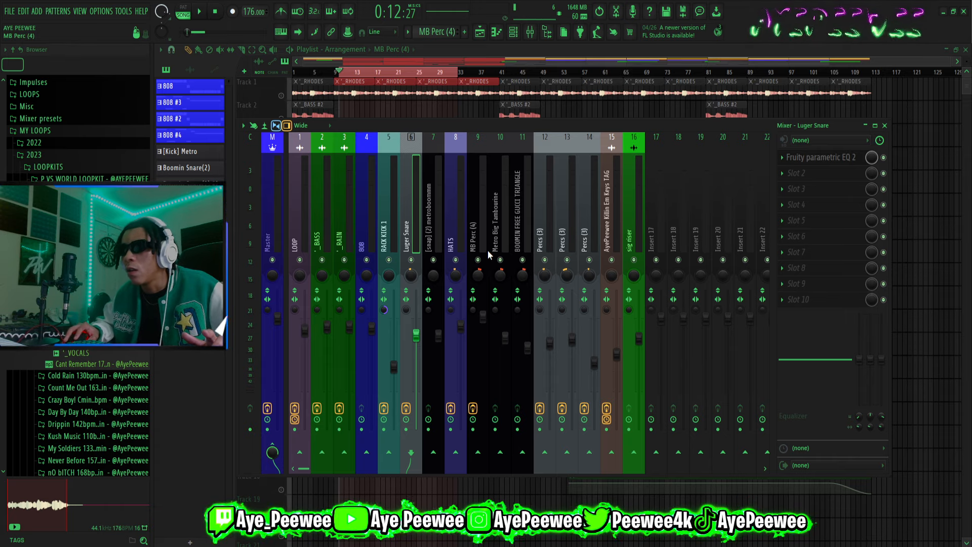
click(483, 231)
click(501, 228)
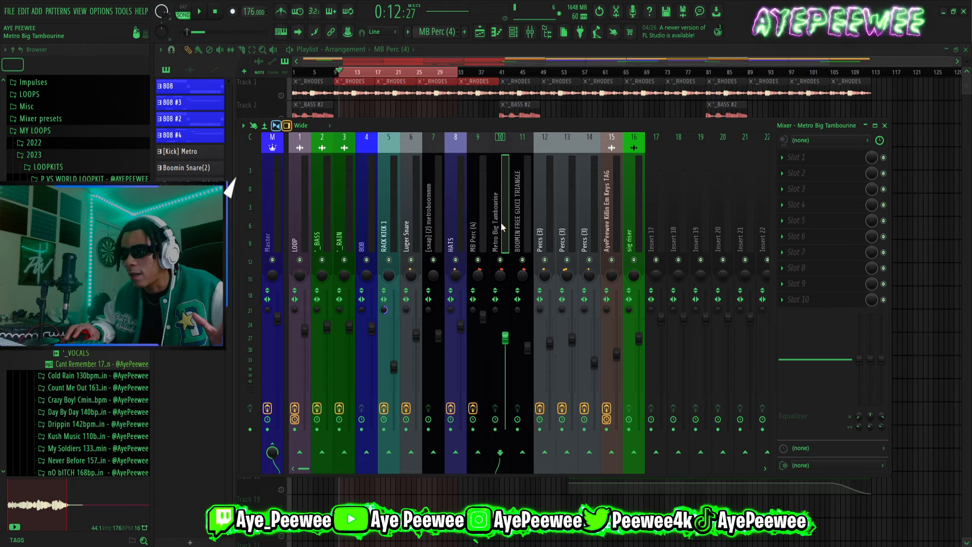
click(458, 216)
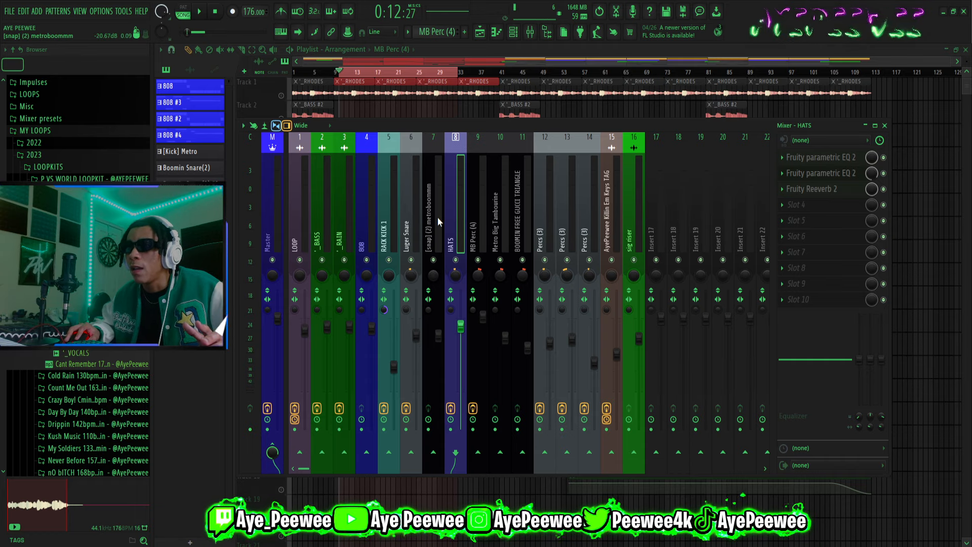
click(515, 218)
click(563, 214)
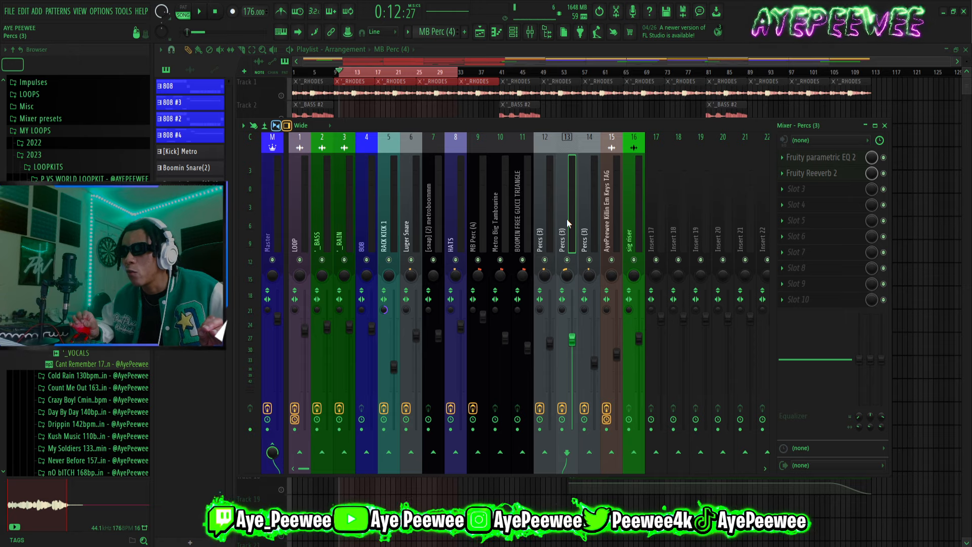
click(587, 228)
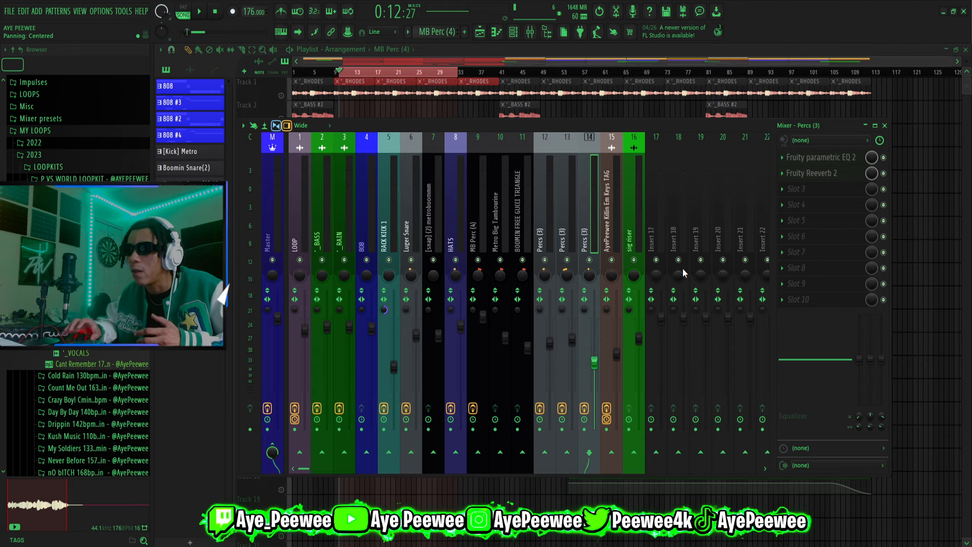
Check the effect slots of mixer track 13, HATS, the metroboommm snap, RACK KICK 1 and the 808
click(560, 219)
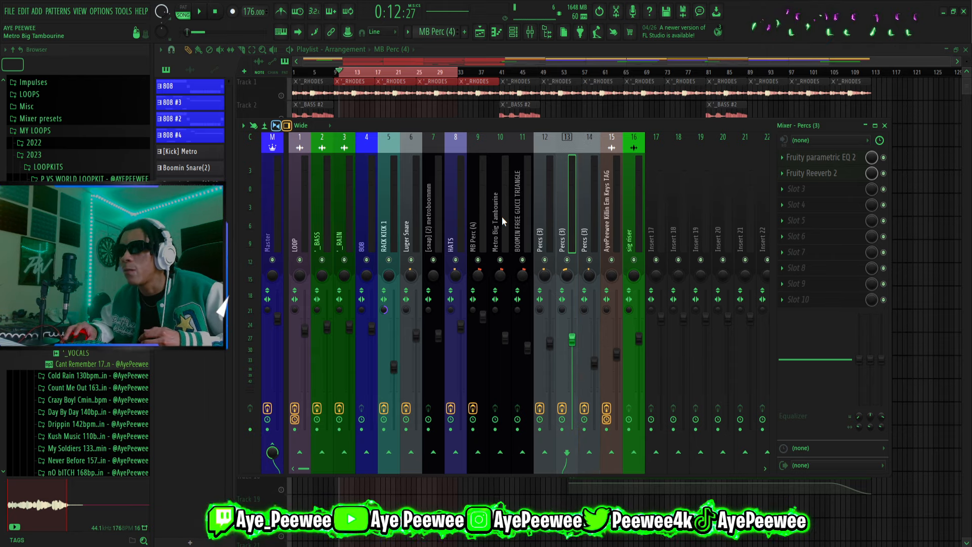
click(451, 223)
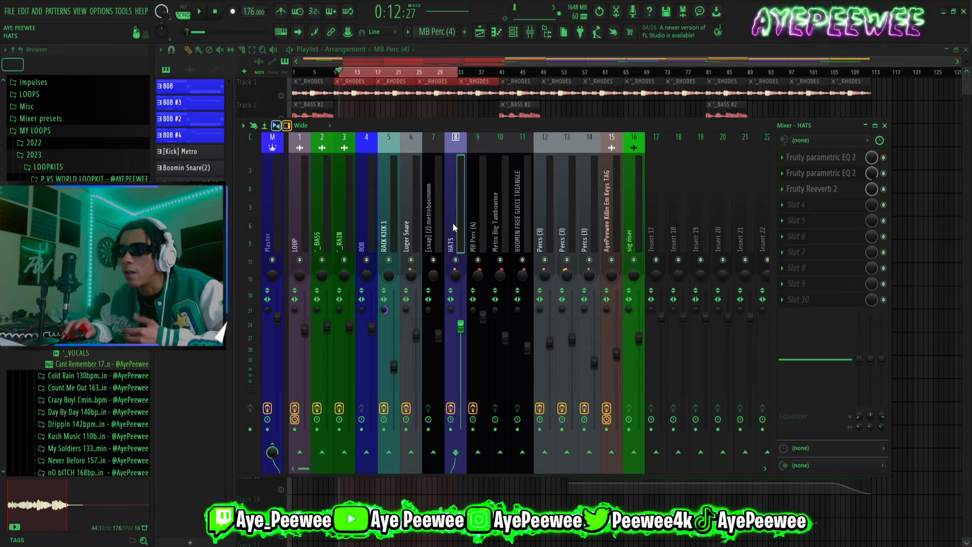
click(443, 220)
click(390, 218)
click(376, 218)
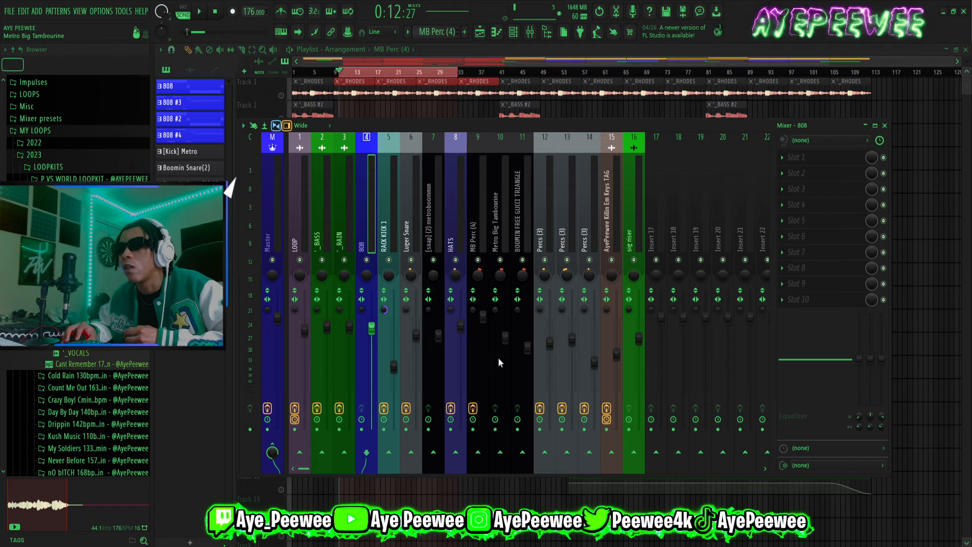
Compare the effect chains on the MB Perc (4), Percs (3), producer tag, sig riser and RACK KICK 1 mixer tracks
click(478, 221)
click(545, 219)
click(610, 216)
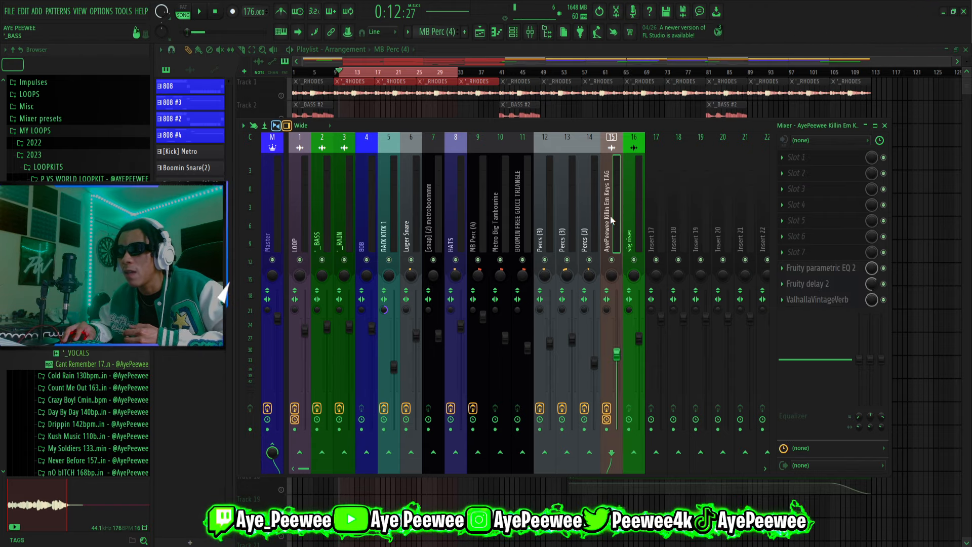
click(630, 218)
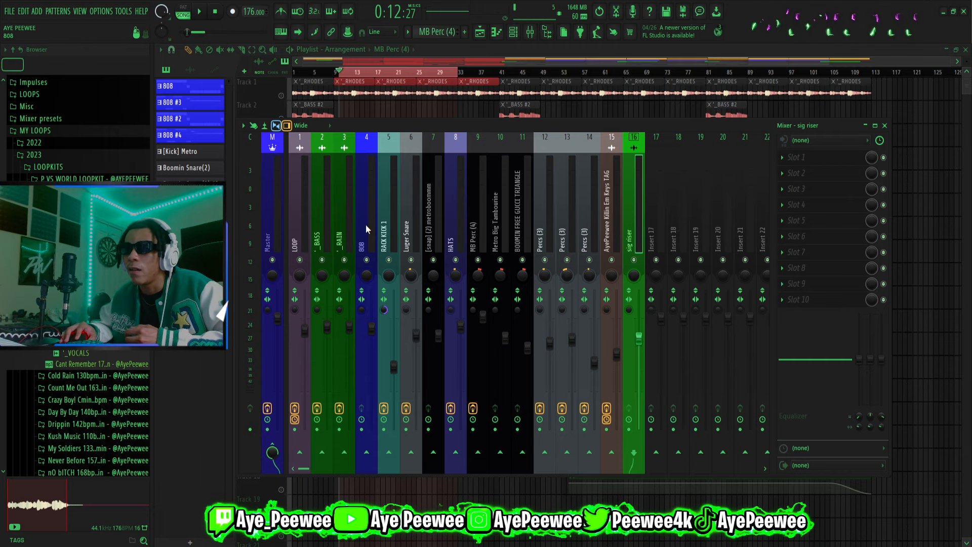
click(384, 232)
click(587, 228)
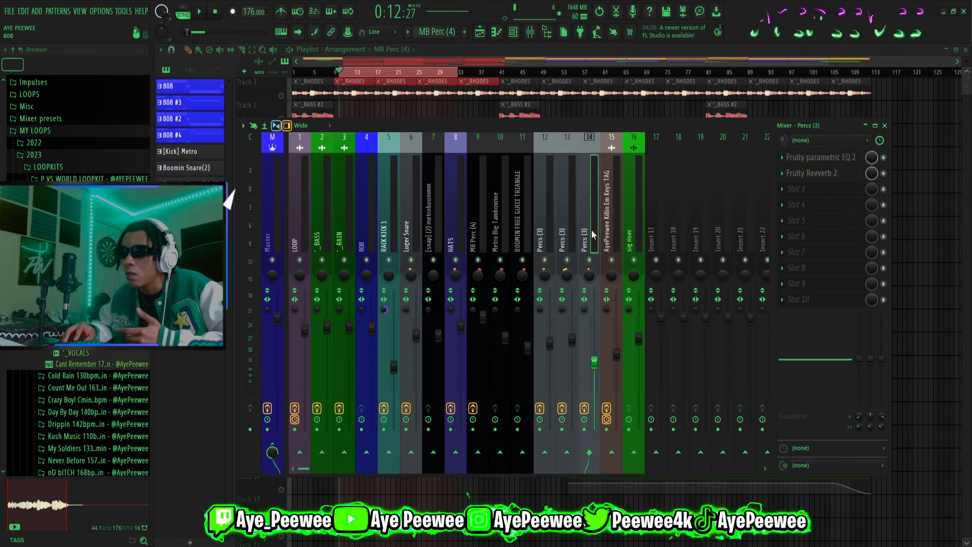
click(632, 228)
click(609, 231)
Inspect the Fruity parametric EQ 2 curve on the Percs (3) insert, mixer track 13, and close it
click(565, 236)
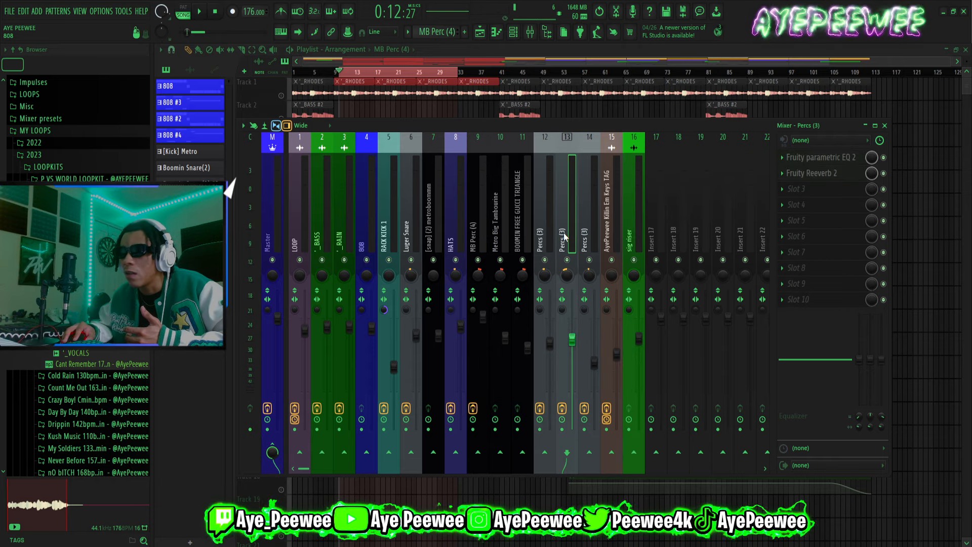
click(815, 158)
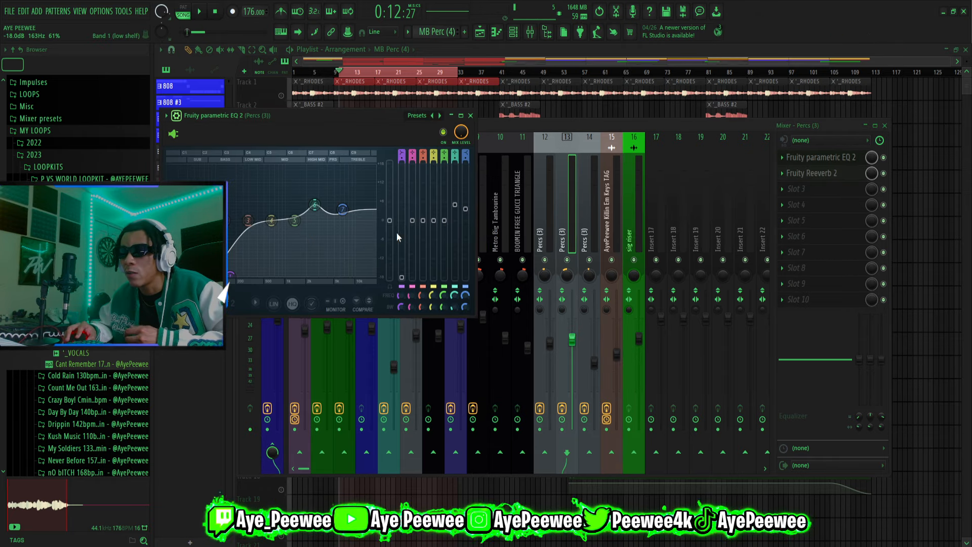
click(470, 115)
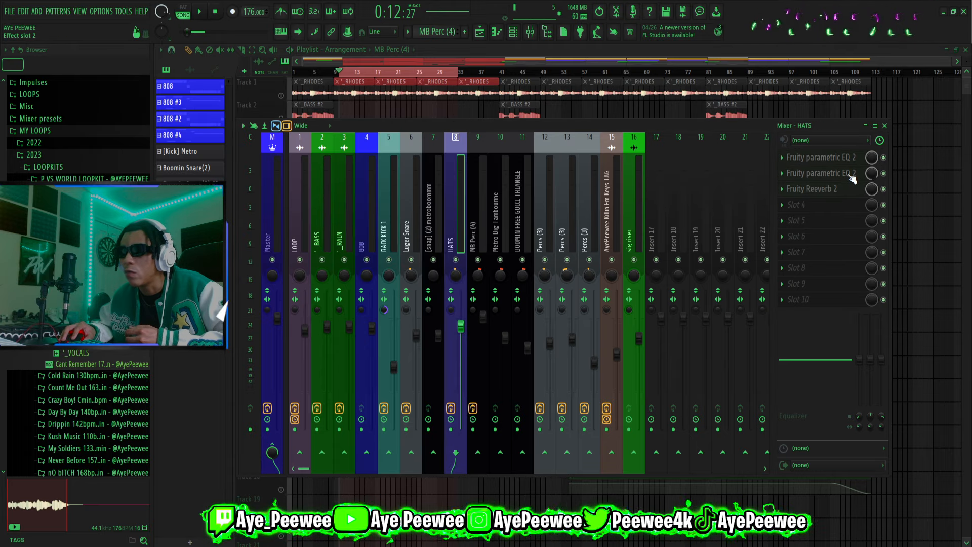
Inspect the two Fruity parametric EQ 2 effects and the Fruity Reeverb 2 on the HATS mixer track
click(817, 158)
click(819, 171)
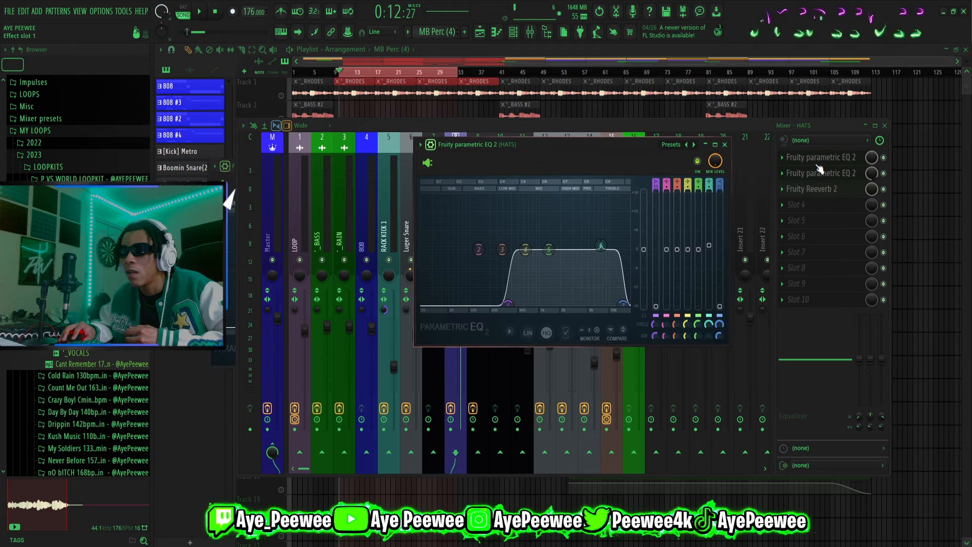
click(815, 191)
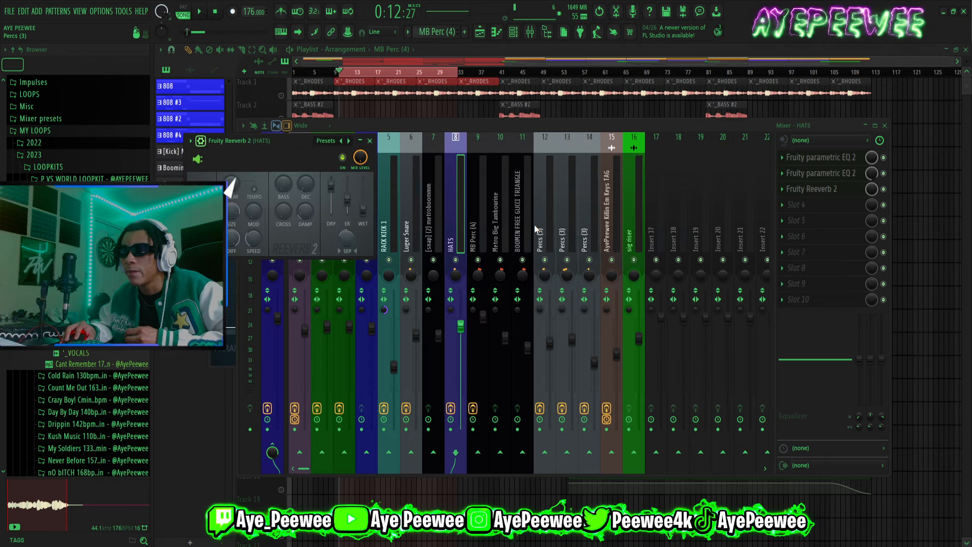
Inspect the Fruity parametric EQ 2 curve on the Percs (3) insert, mixer track 12, and close it
click(549, 220)
click(812, 158)
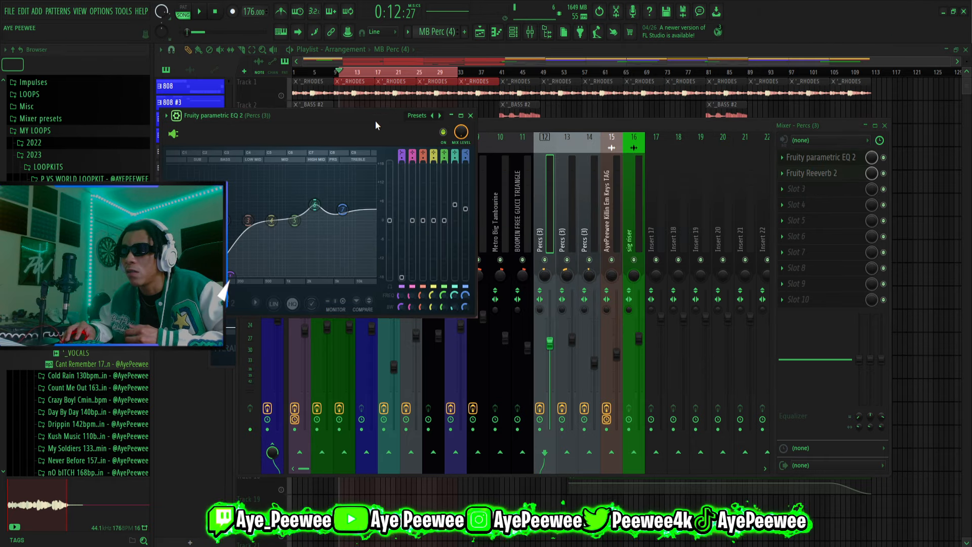
drag(375, 120, 584, 134)
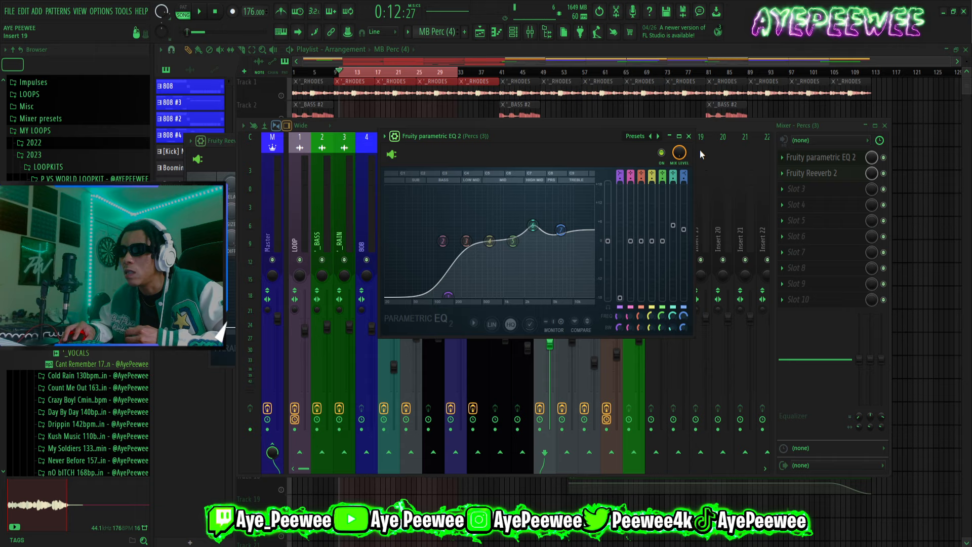
click(691, 137)
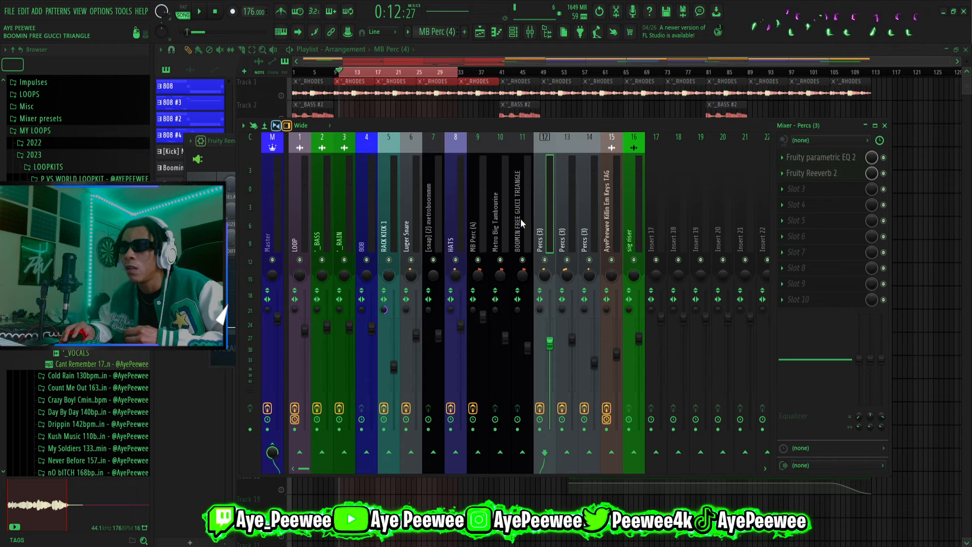
Check the effect slots of the 808 and LOOP mixer tracks, and close the mixer
click(360, 215)
click(300, 206)
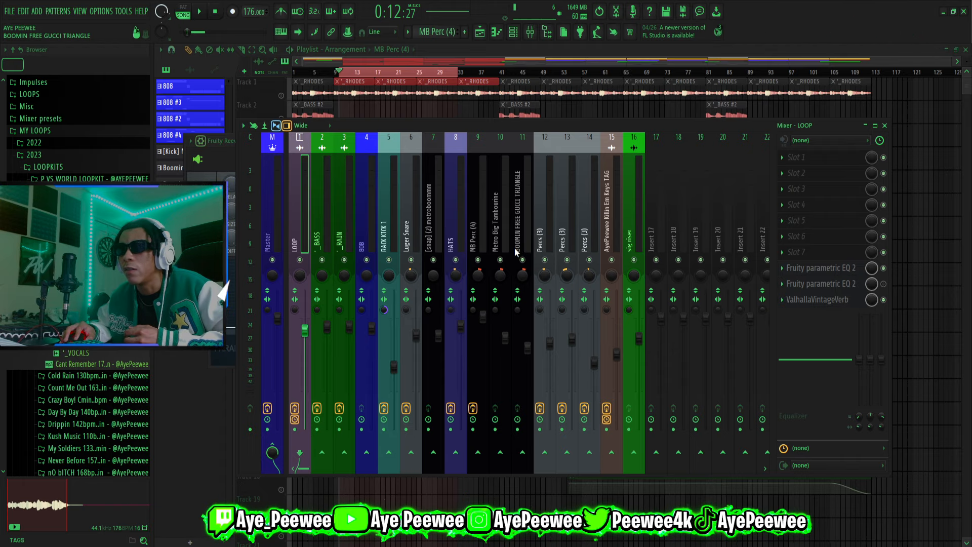
key(F9)
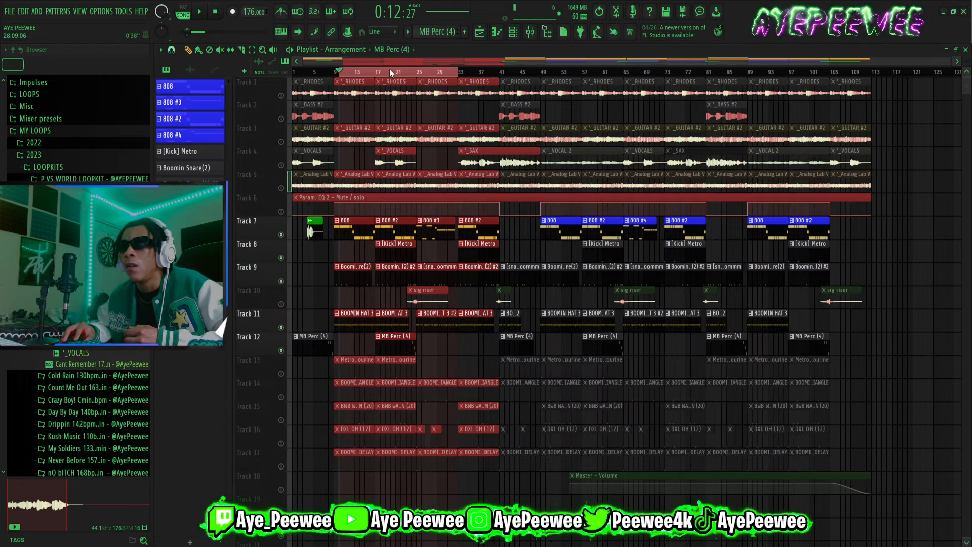
Unmute playlist Tracks 13 to 17, from the Metro Big Tambourine to the BOOMIN CRASH DELAY
click(281, 373)
click(281, 397)
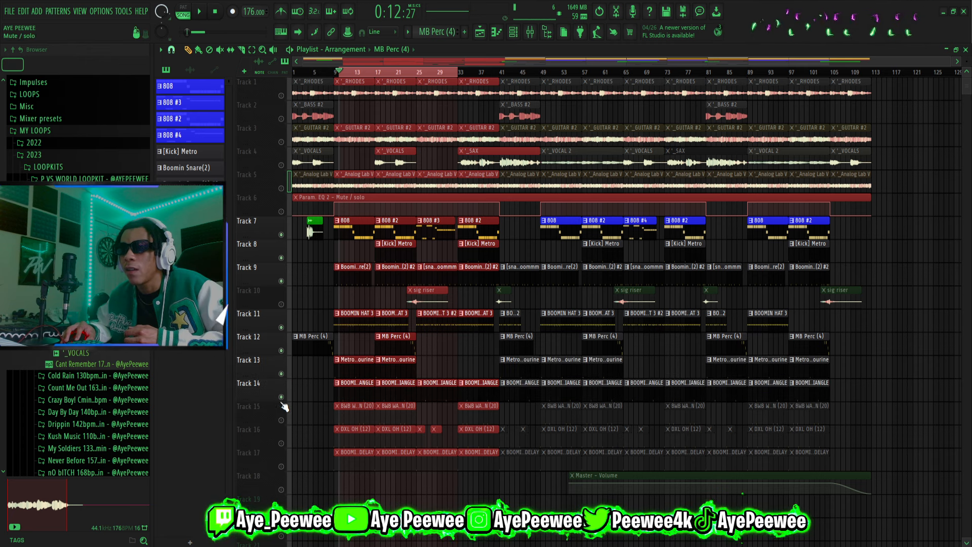
click(281, 420)
click(281, 444)
click(281, 467)
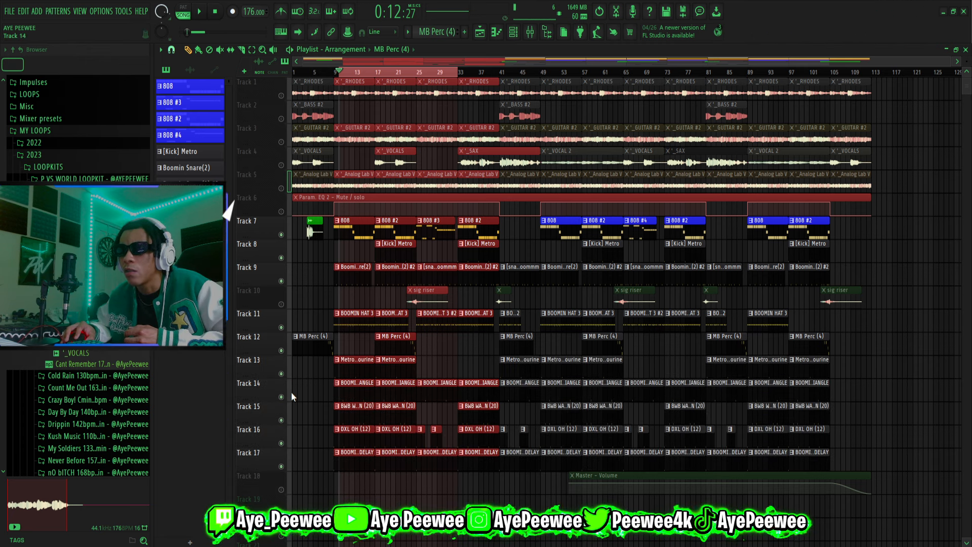
Mute the hats on Track 11 and the 808 and kick on Tracks 7 and 8, and audition the remaining percussion
click(281, 327)
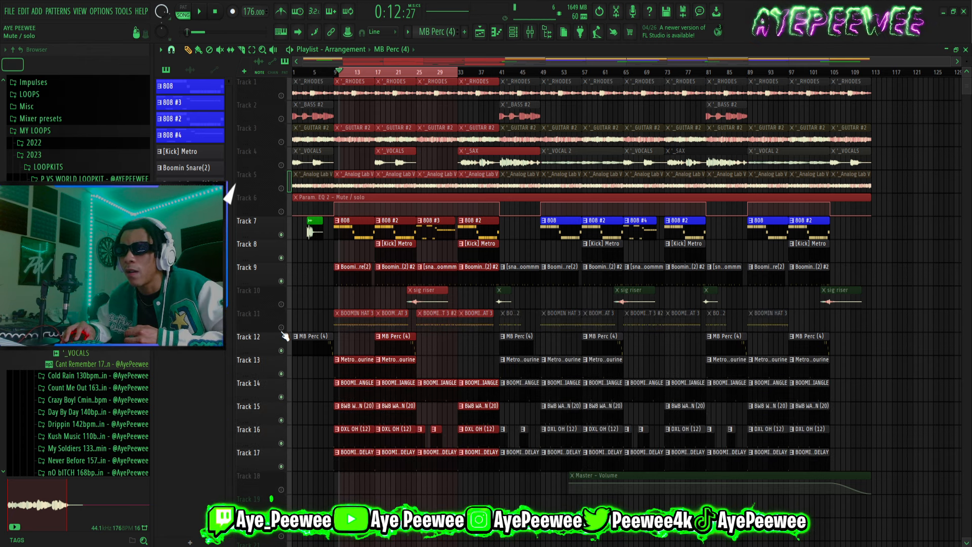
click(281, 234)
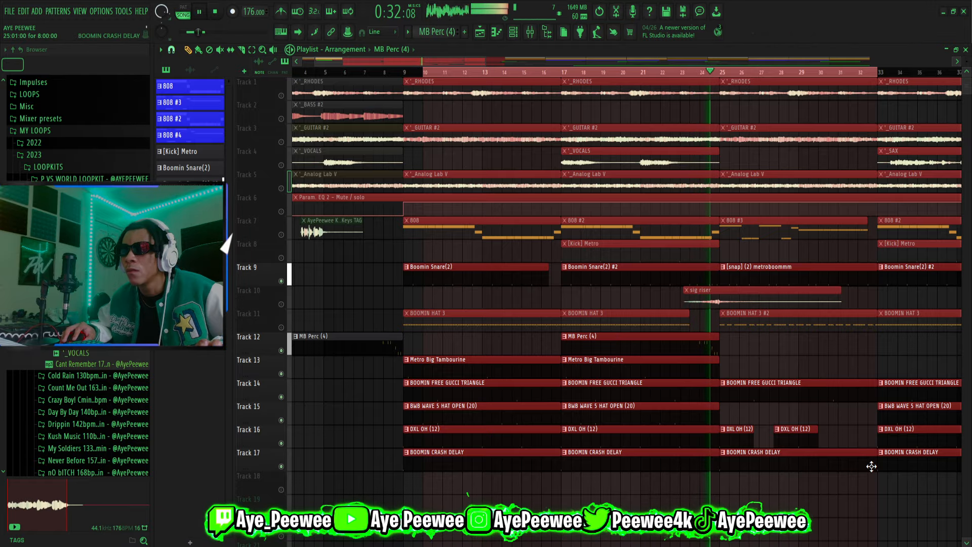
key(space)
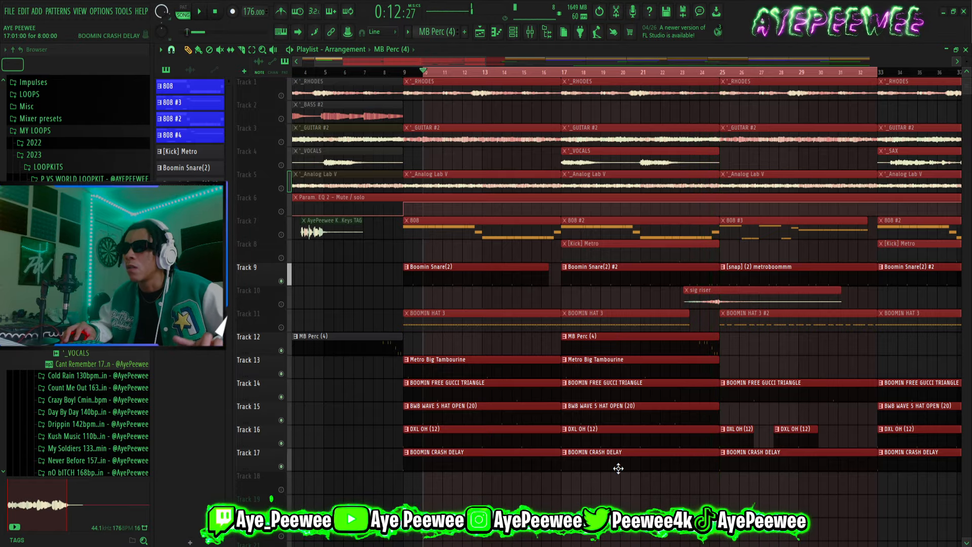
Audition the snare and percussion tracks from bar 25 of the playlist and stop playback
scroll(386, 452, down, 6)
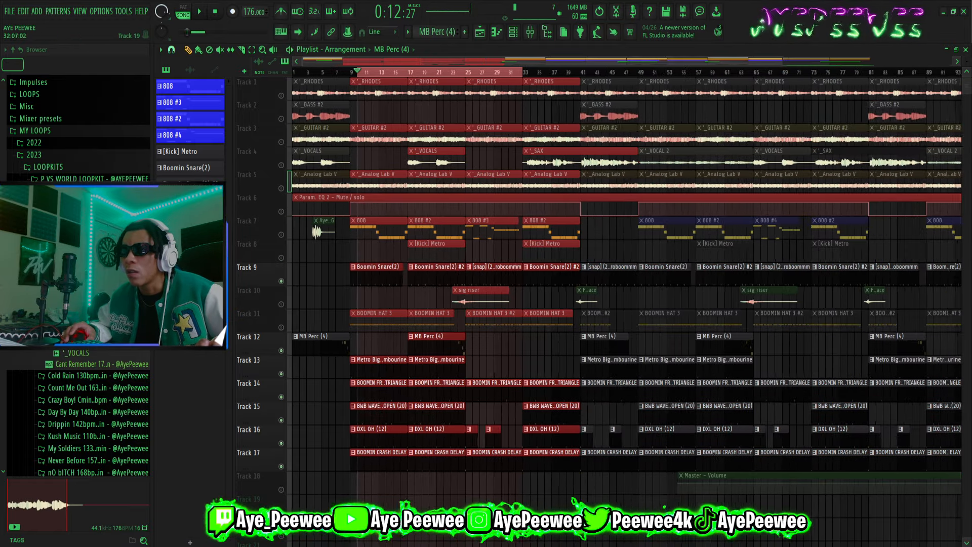
scroll(386, 452, up, 6)
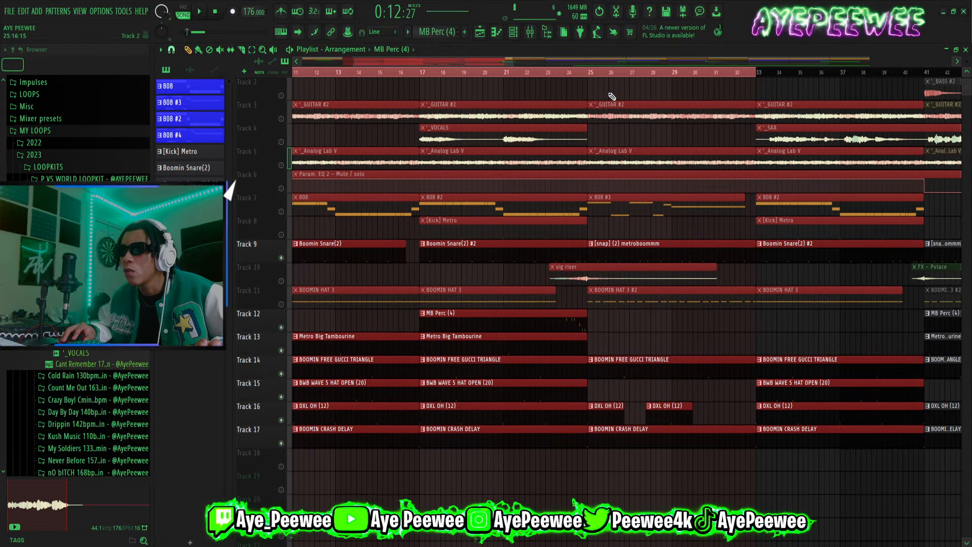
click(590, 73)
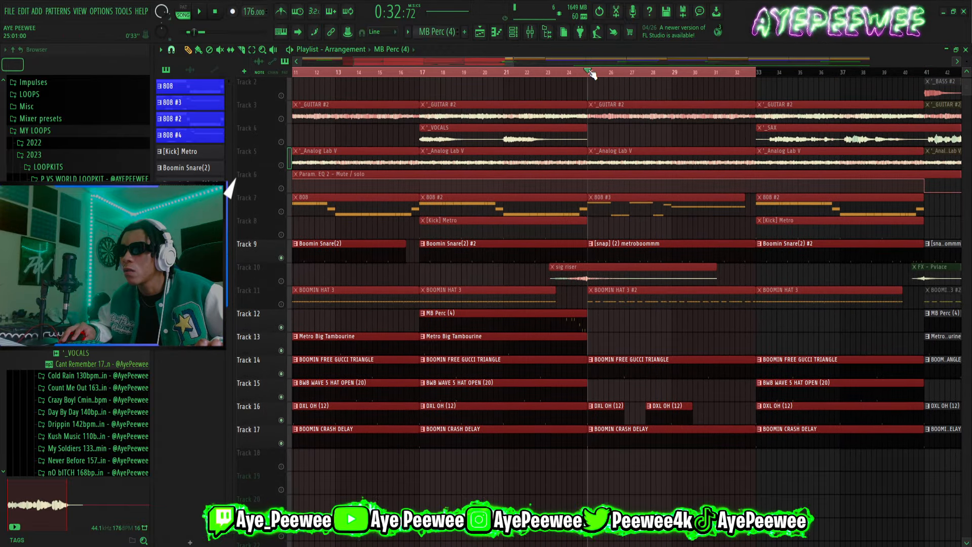
key(space)
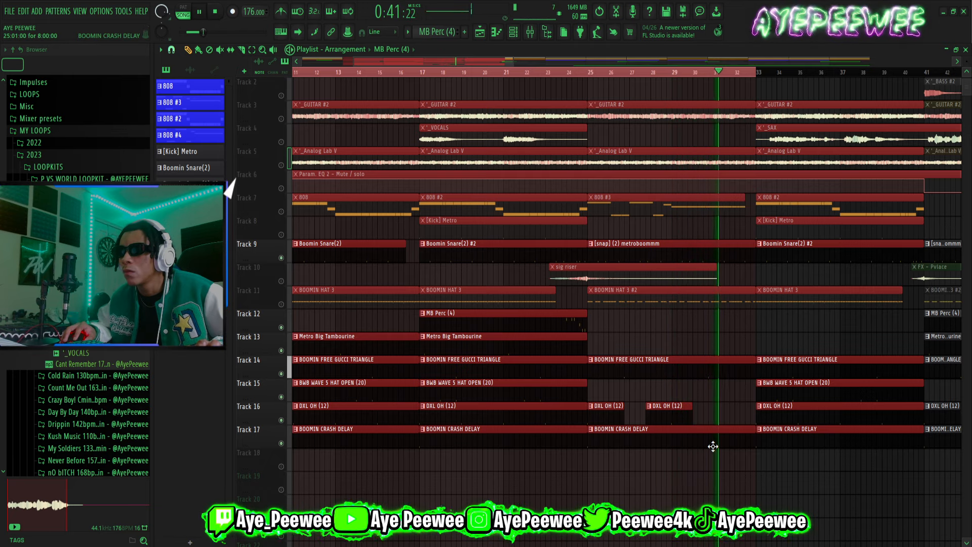
key(space)
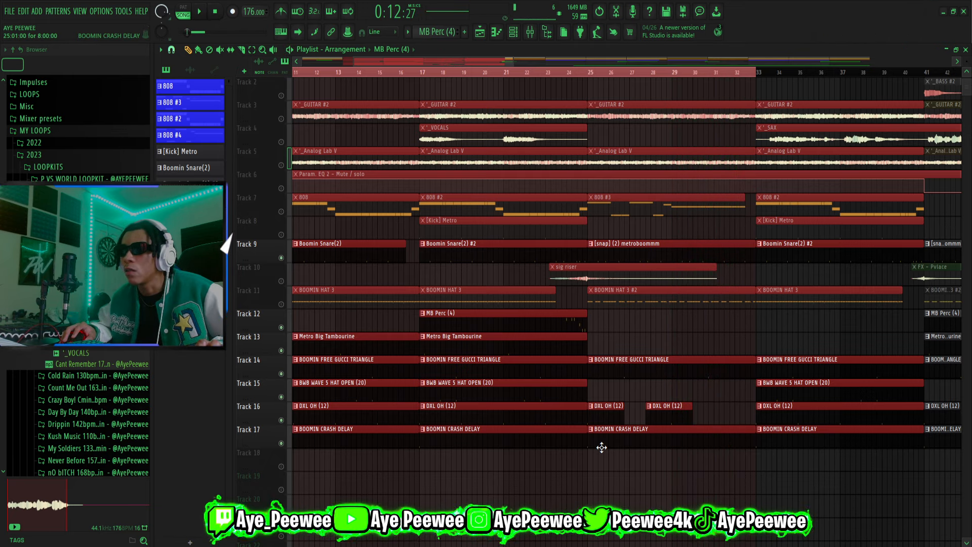
Solo the BOOMIN CRASH DELAY on Track 17, and switch all playlist tracks back on
scroll(694, 353, down, 3)
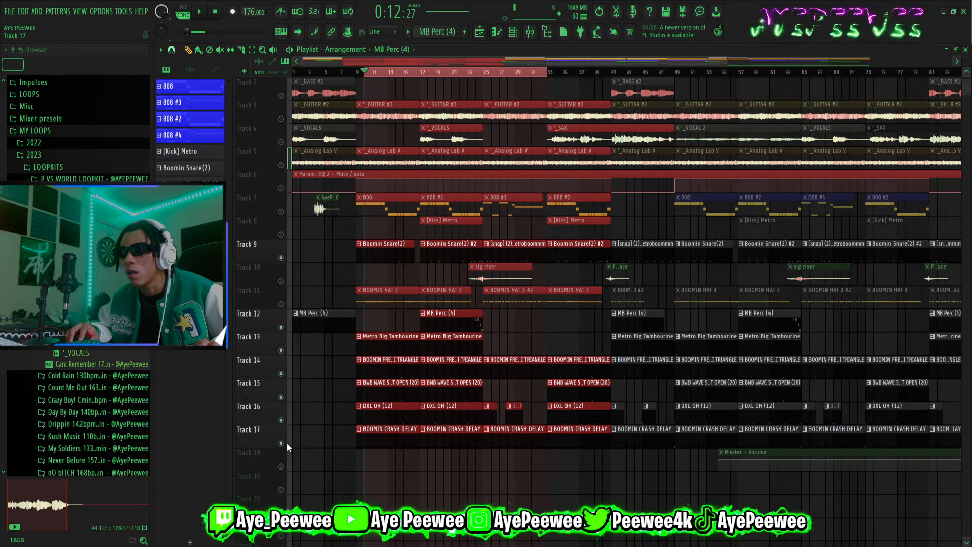
right_click(282, 444)
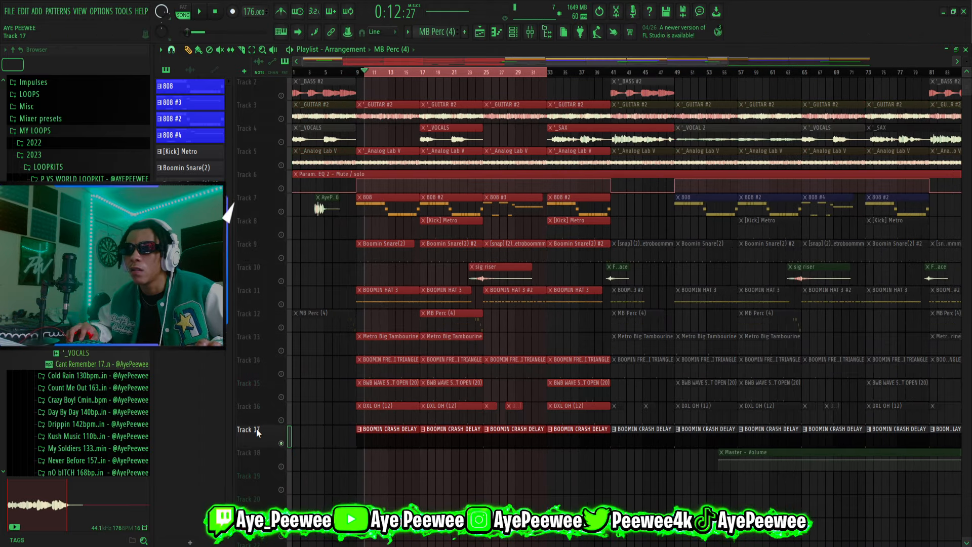
right_click(281, 444)
Clear the playlist's time selection that starts at bar 9, deselecting its clips
scroll(379, 471, down, 2)
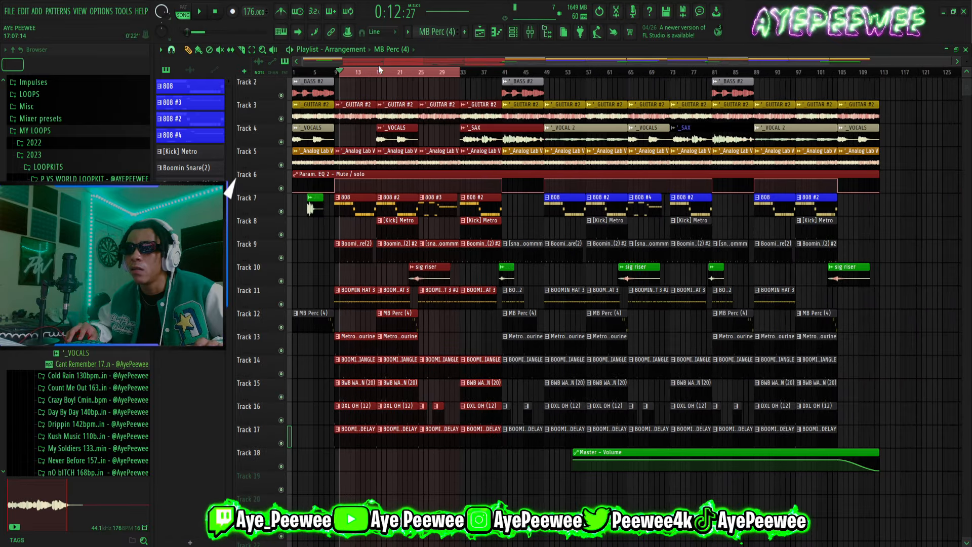
drag(379, 71, 381, 74)
click(381, 74)
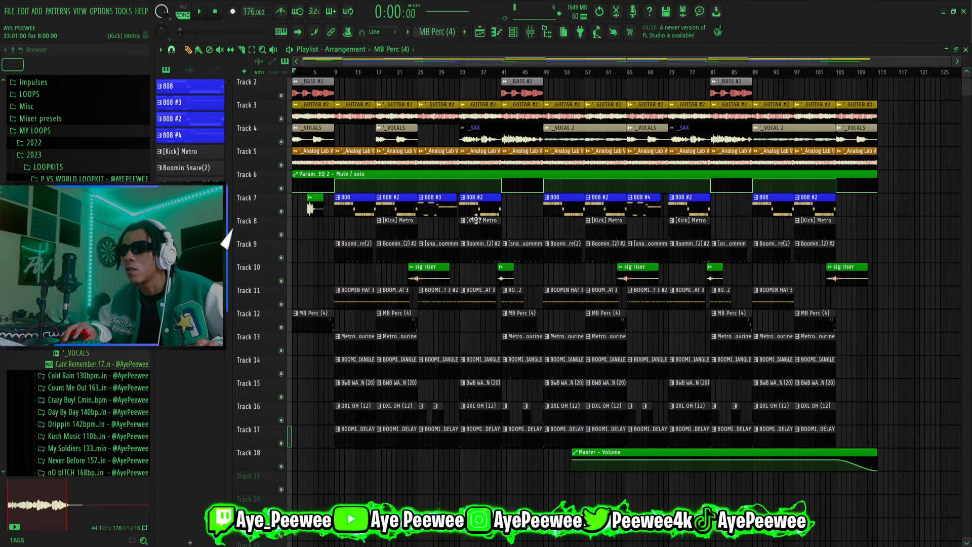